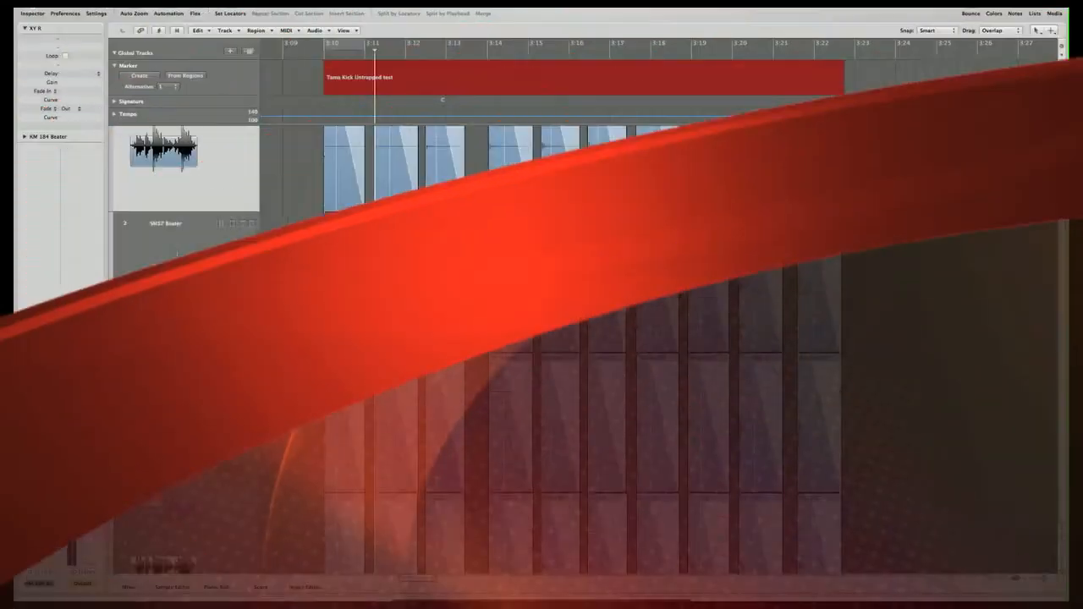
- Select the long 2 AKG Clip audio region on track 13
scroll(923, 140, down, 13)
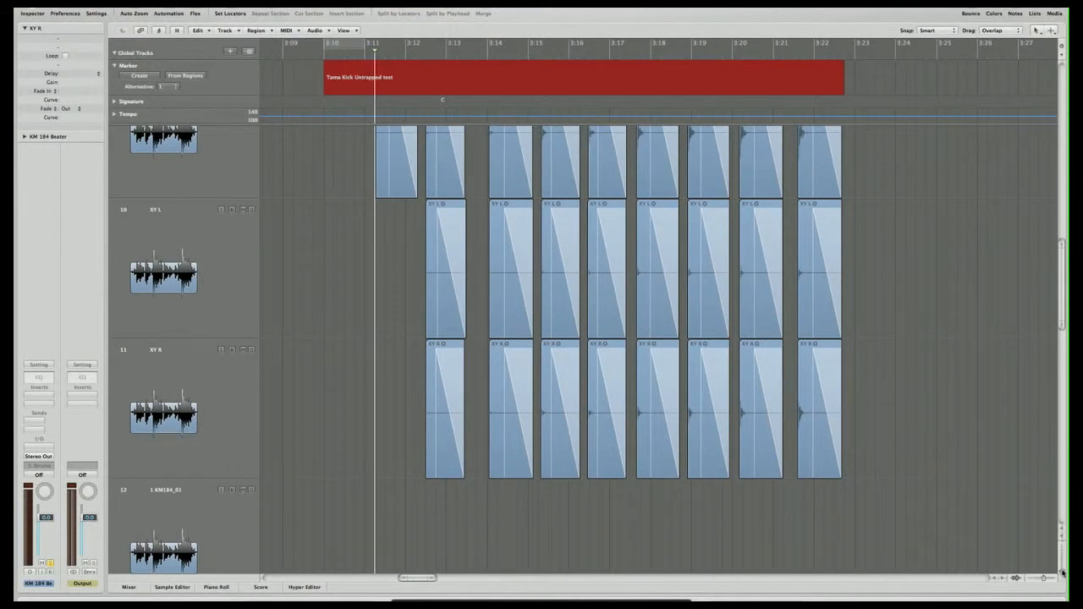
drag(1064, 573, 1063, 560)
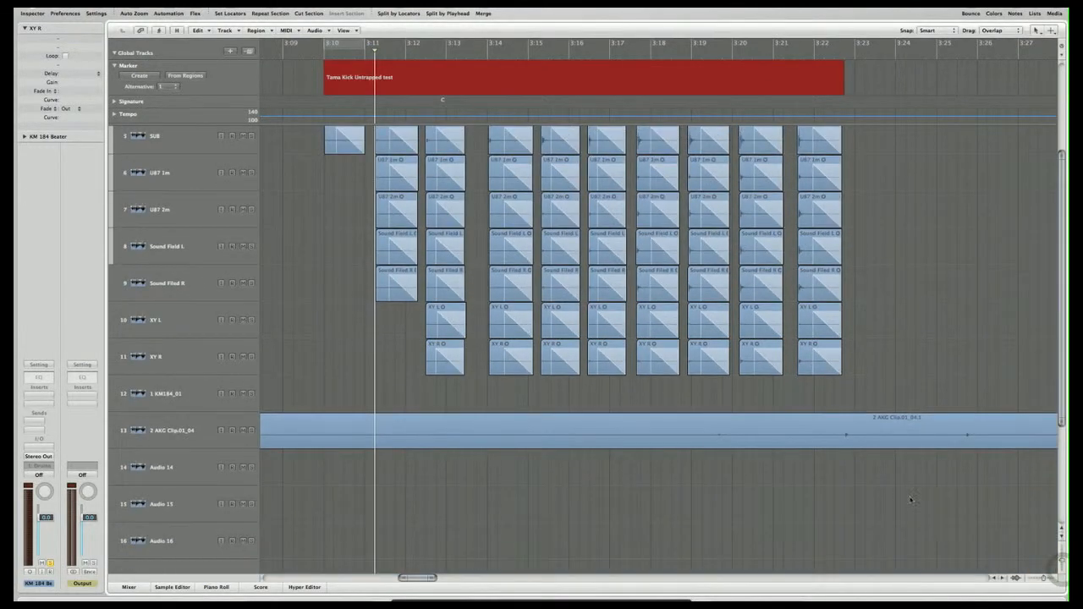
scroll(898, 488, right, 5)
click(742, 445)
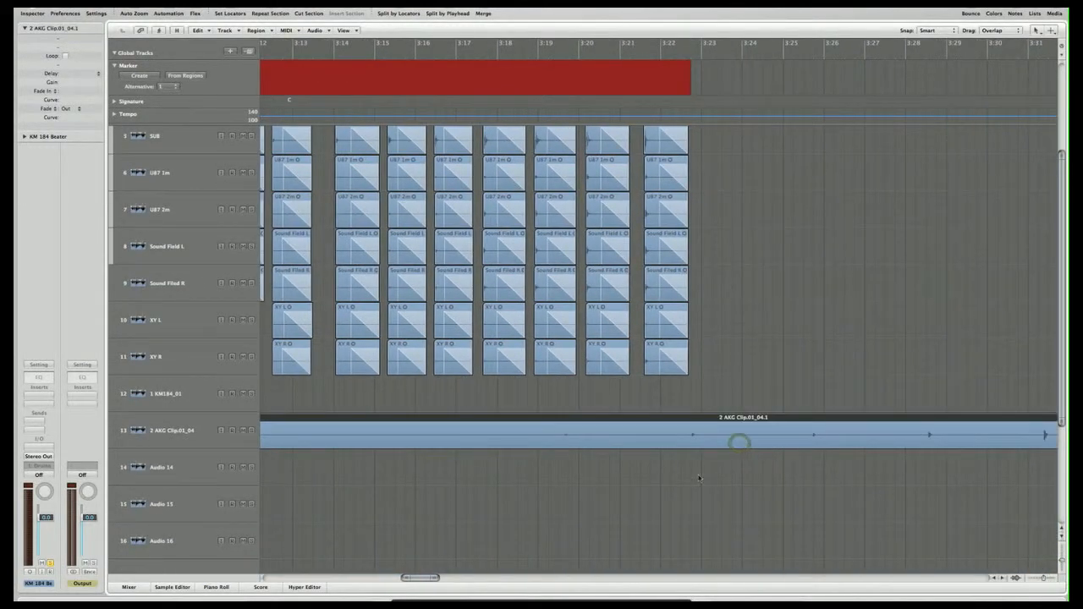
- Open the file chooser for adding audio to the bin and browse to John Lill Music Center Hatfield's Audio Files folder inside Drum Samples FMP
click(1054, 13)
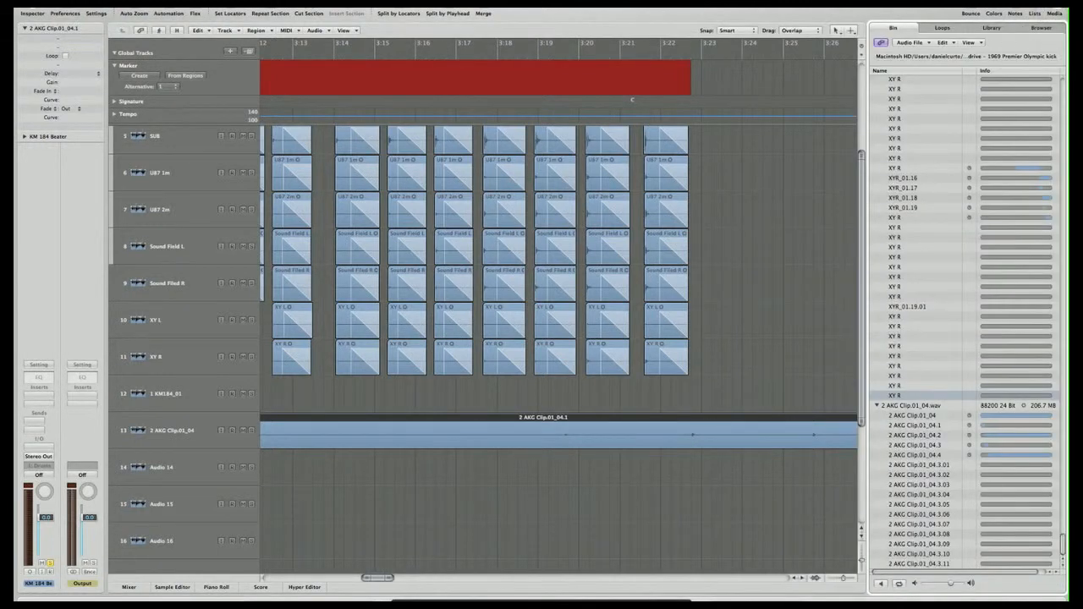
click(913, 44)
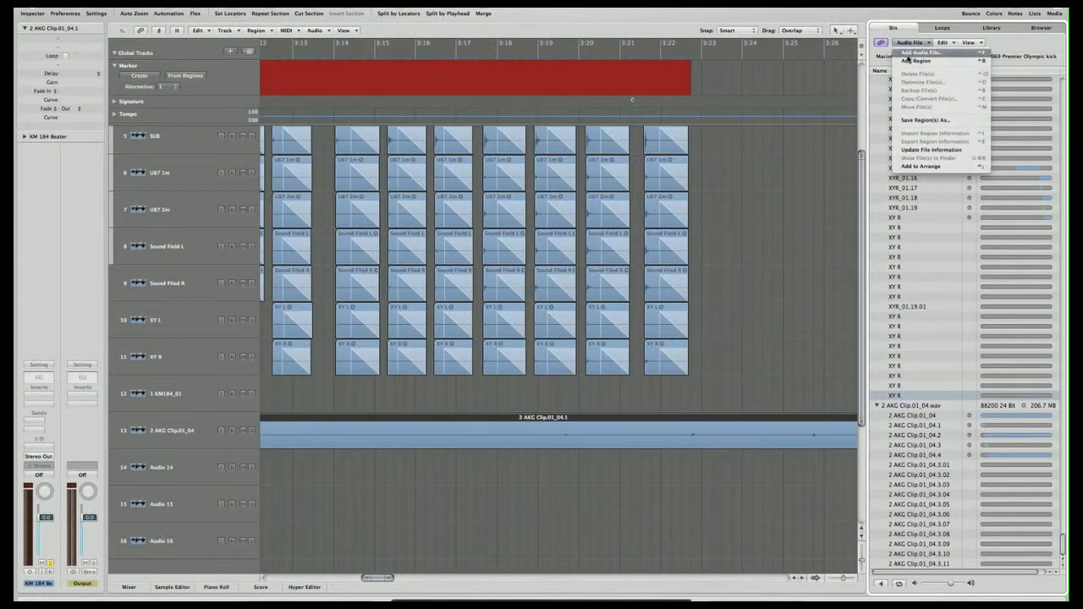
click(909, 53)
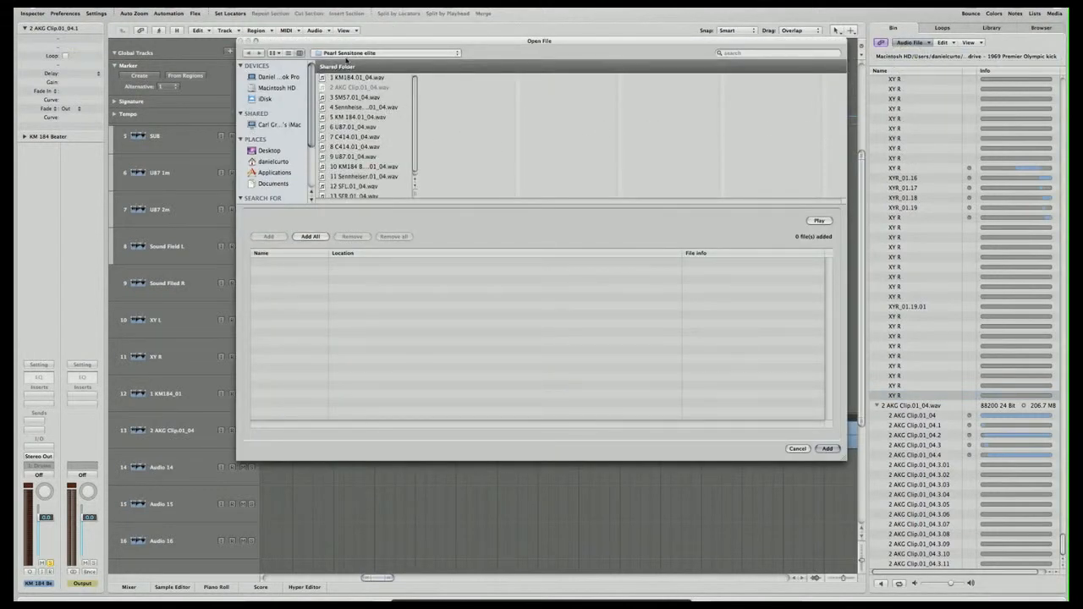
click(348, 54)
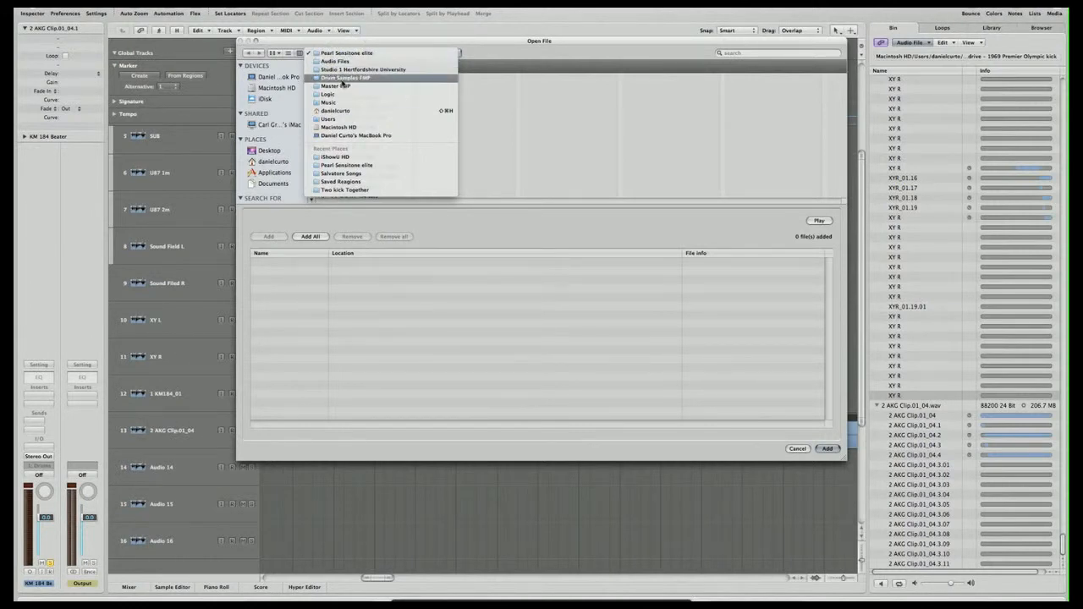
click(344, 85)
click(342, 78)
click(438, 78)
click(543, 78)
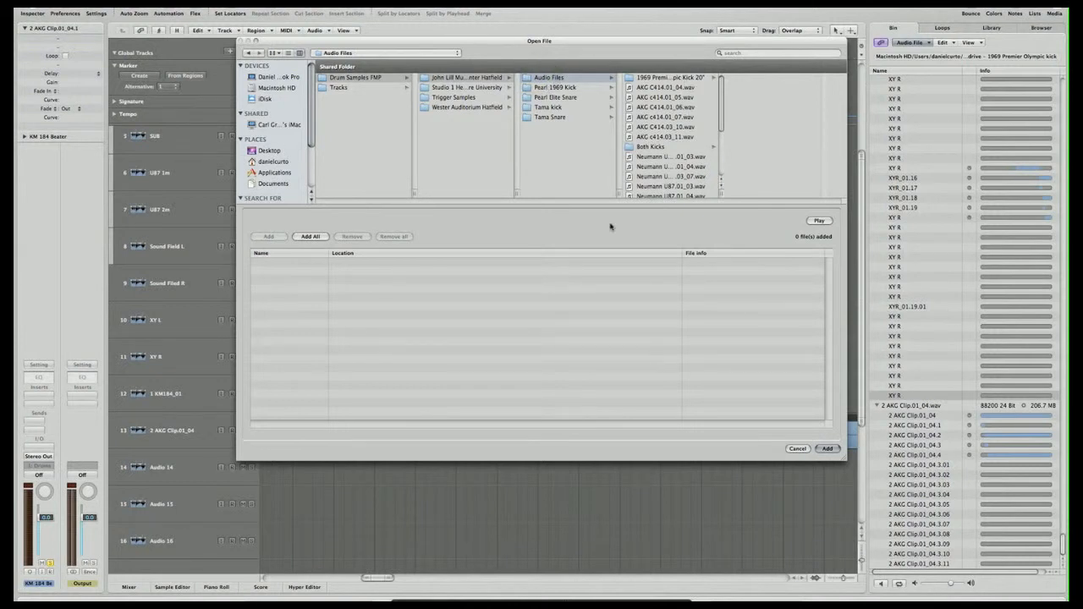
- Examine the recordings in the Audio Files folder and the contents of the other recording-venue folders in Drum Samples FMP
scroll(663, 115, down, 5)
scroll(661, 117, up, 5)
click(554, 88)
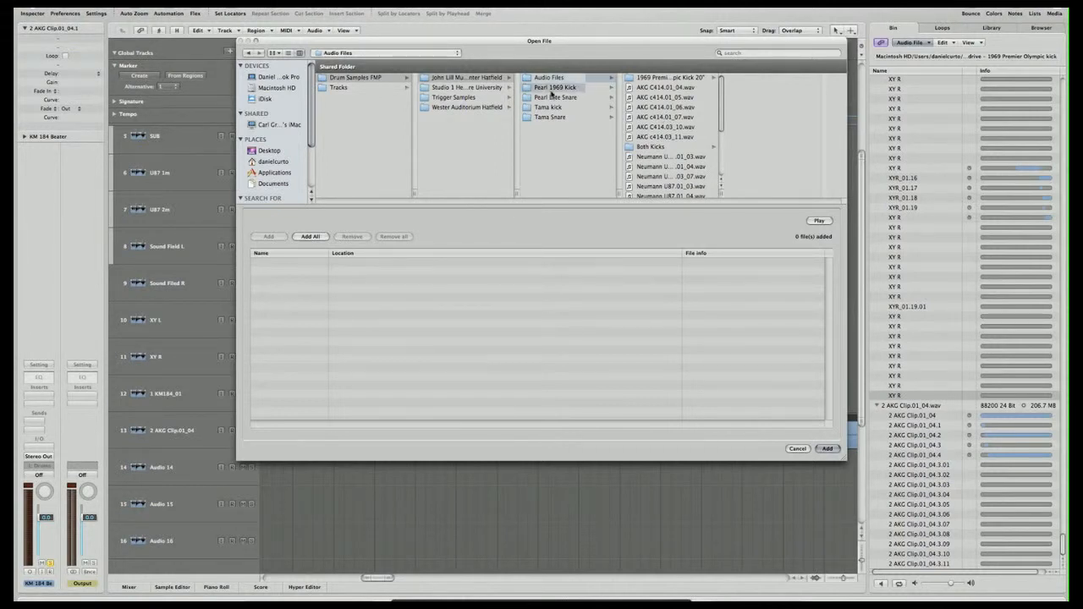
click(485, 88)
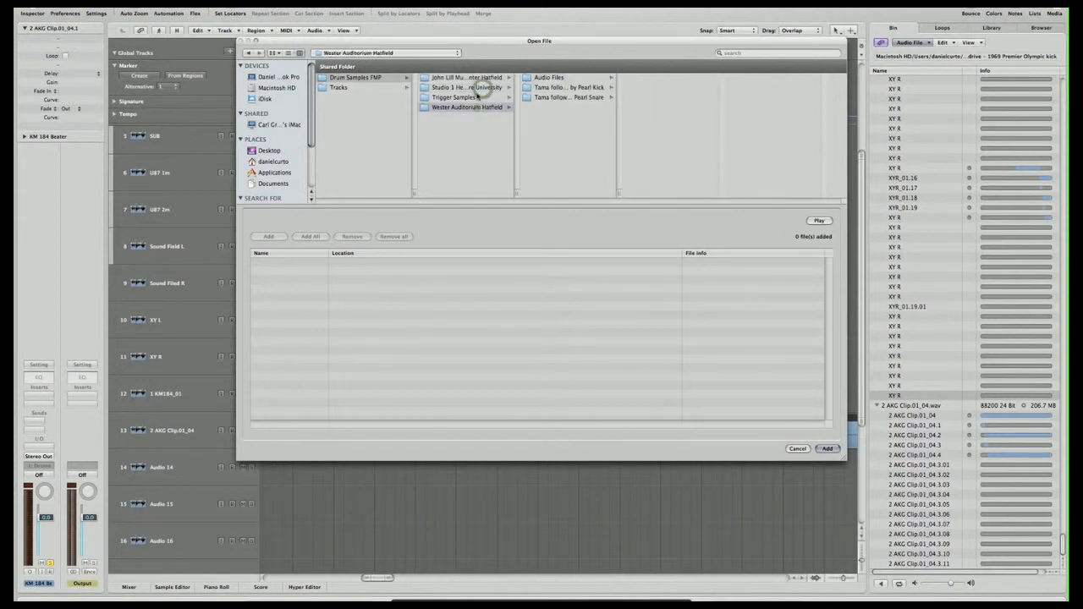
click(470, 107)
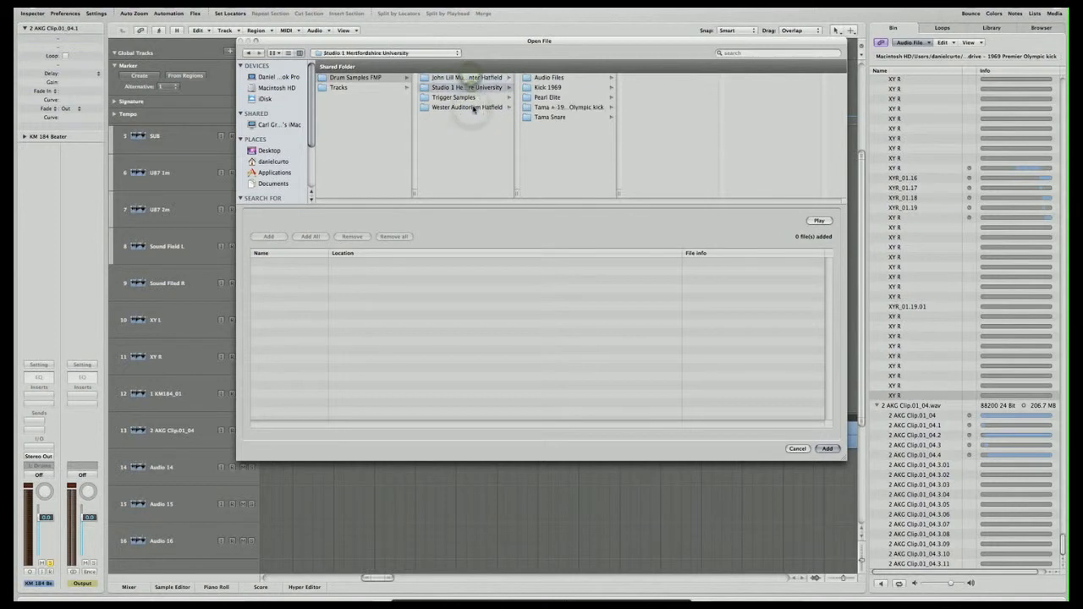
click(476, 78)
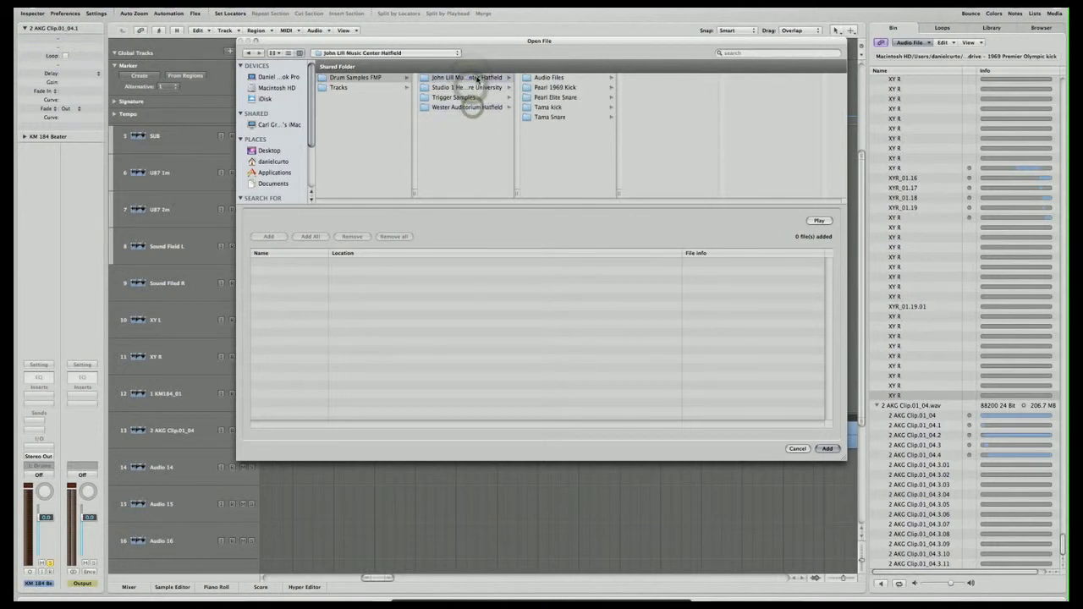
click(549, 78)
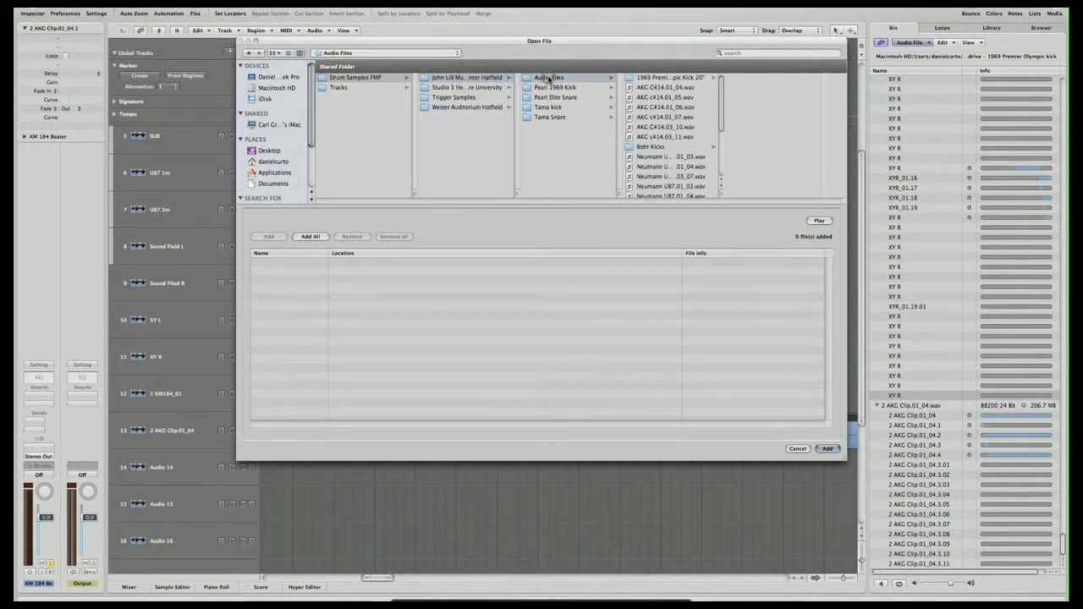
scroll(660, 127, down, 5)
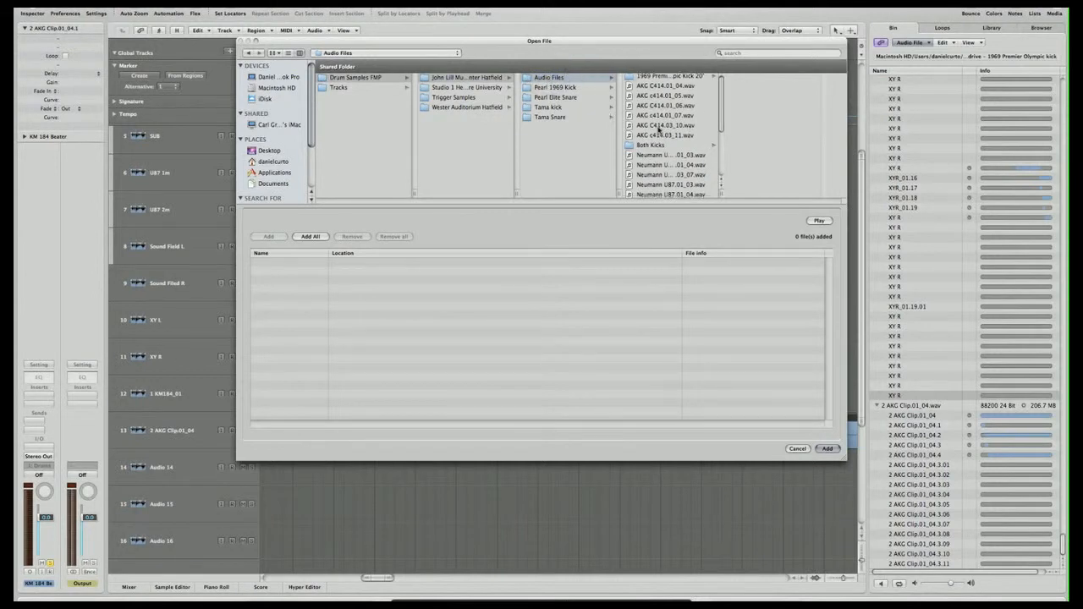
scroll(671, 134, up, 5)
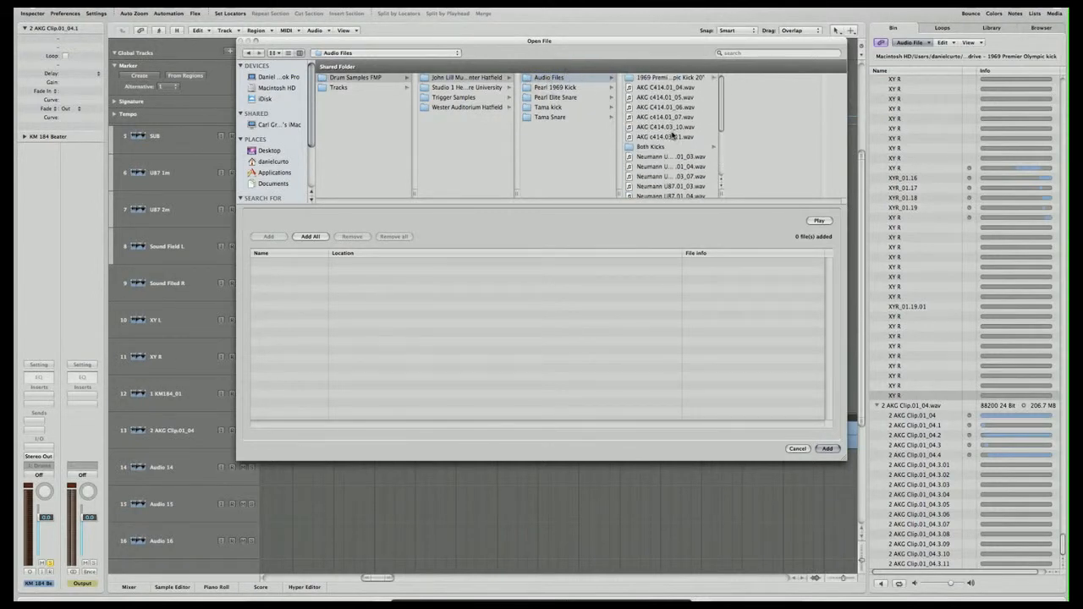
- Examine the Pearl 1969 Kick, Pearl Elite Snare, Tama kick and Tama Snare project folders, ending on the shared Audio Files folder
click(571, 89)
click(571, 108)
click(570, 98)
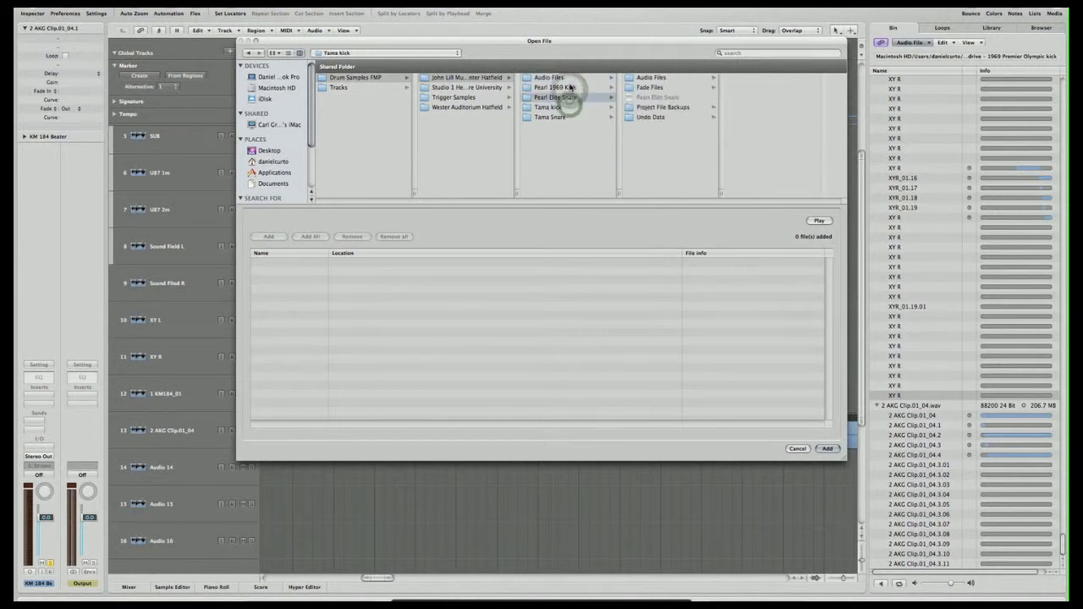
click(559, 108)
click(557, 118)
click(561, 87)
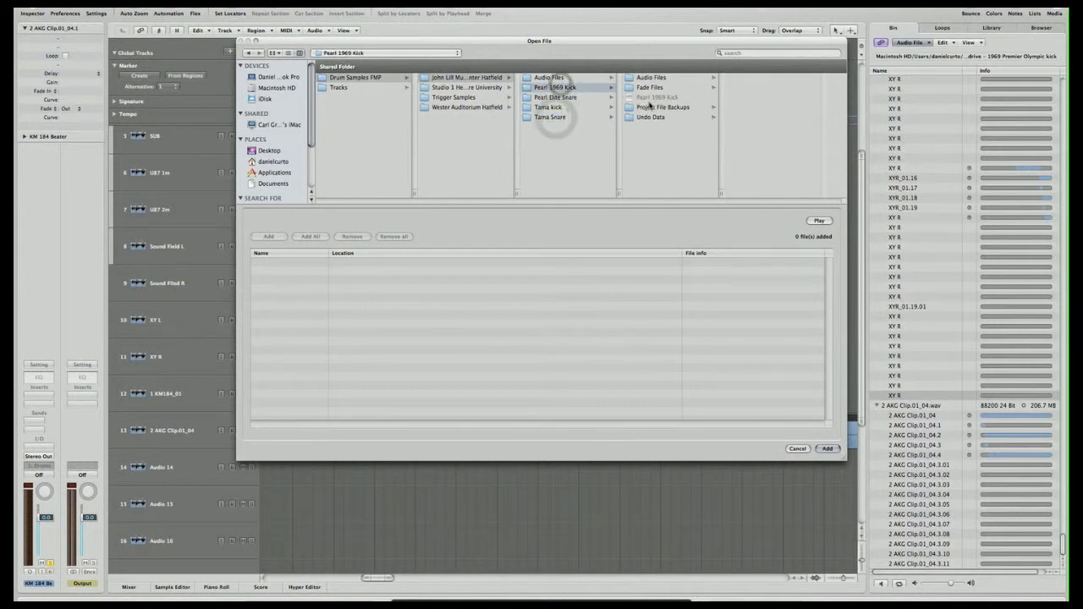
click(534, 98)
click(539, 107)
click(541, 117)
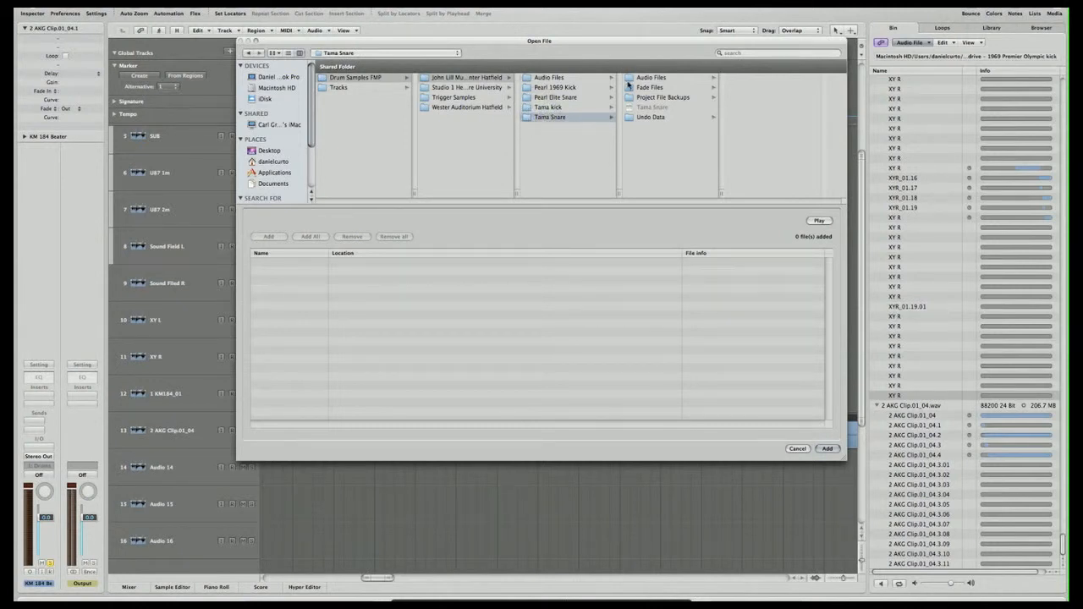
click(558, 78)
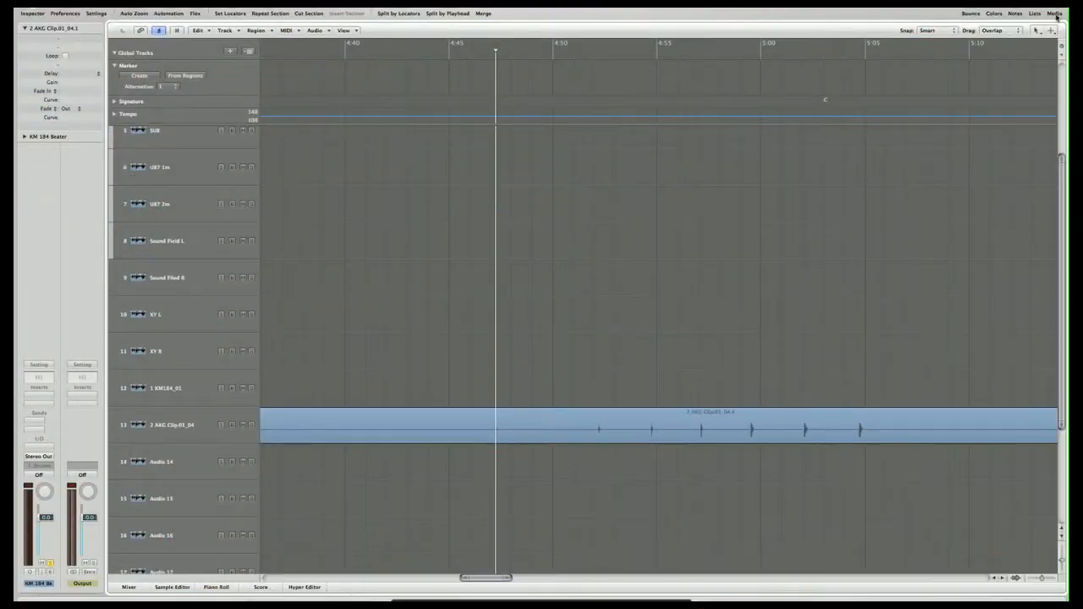
- Split the section with the drum hits, from about 4:43 to 5:06, out of the AKG Clip region on track 13
drag(411, 433, 896, 434)
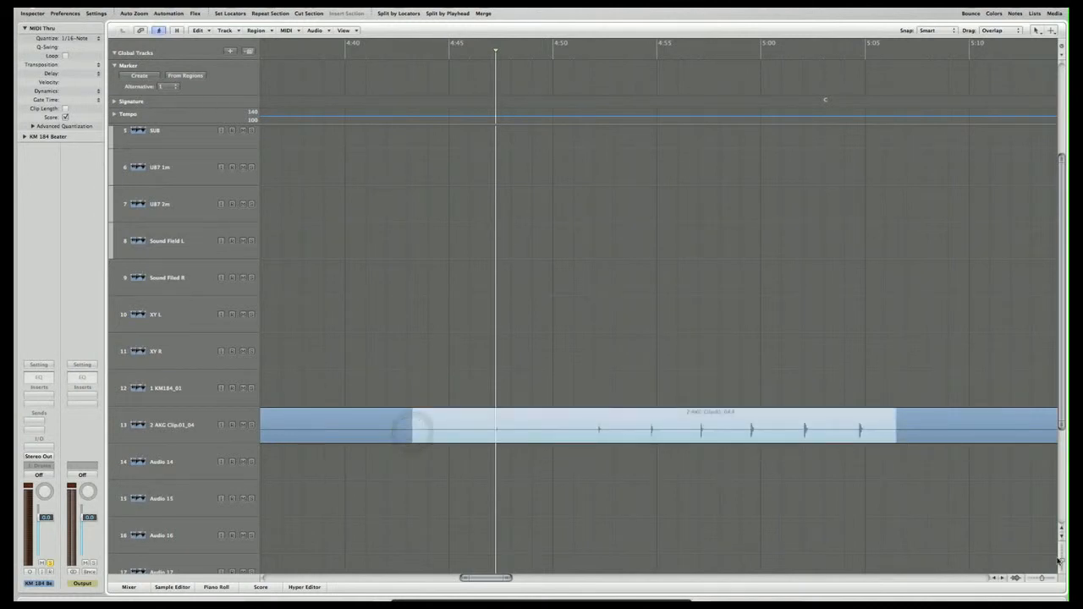
drag(1061, 559, 1061, 566)
scroll(750, 366, down, 10)
scroll(751, 366, down, 2)
drag(1061, 566, 1061, 569)
scroll(938, 485, down, 4)
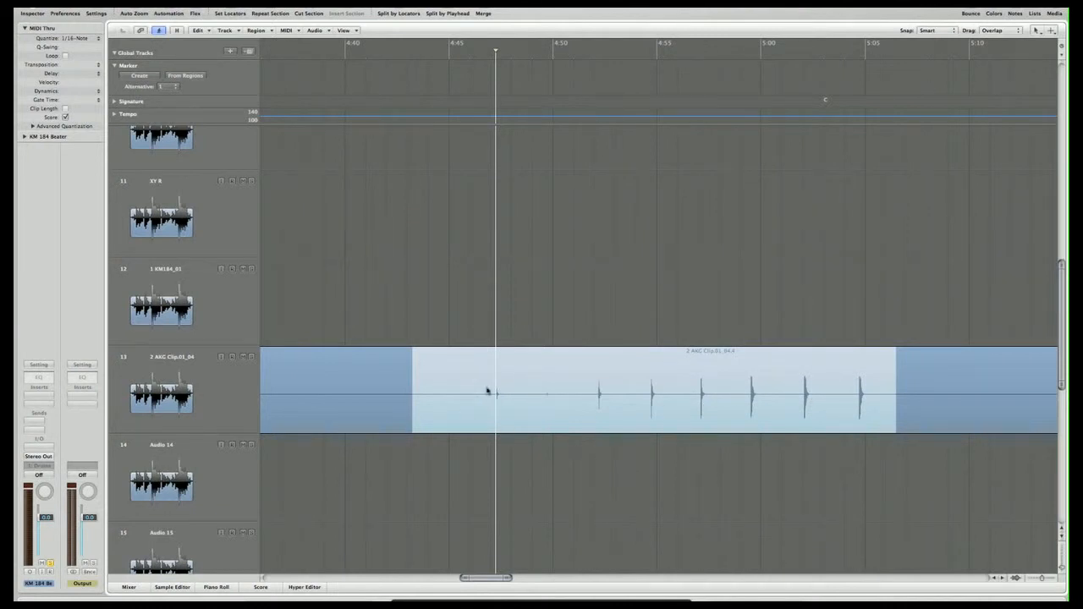
click(581, 405)
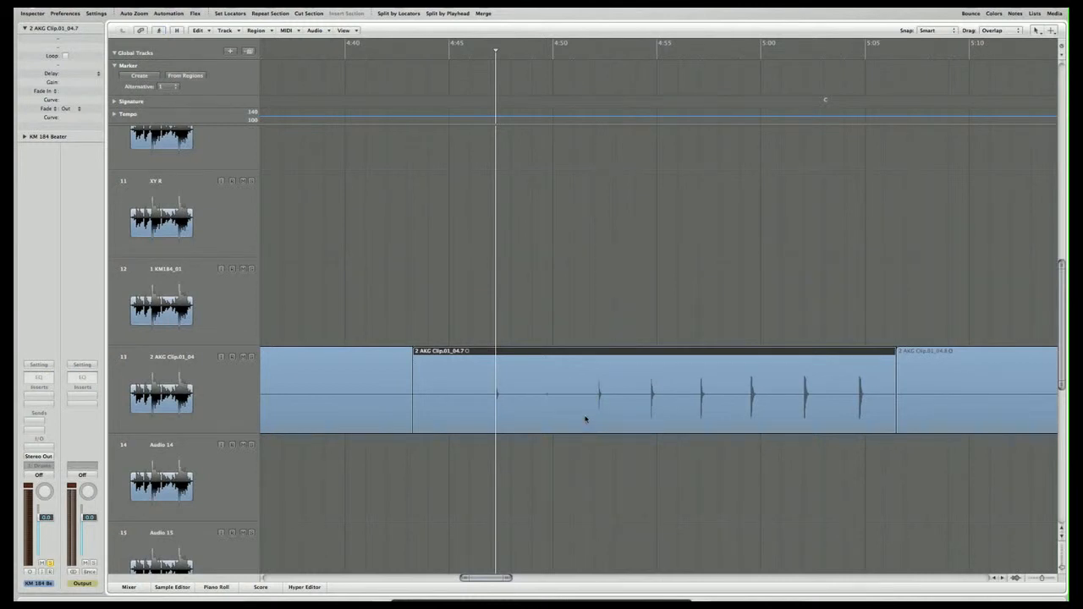
right_click(568, 407)
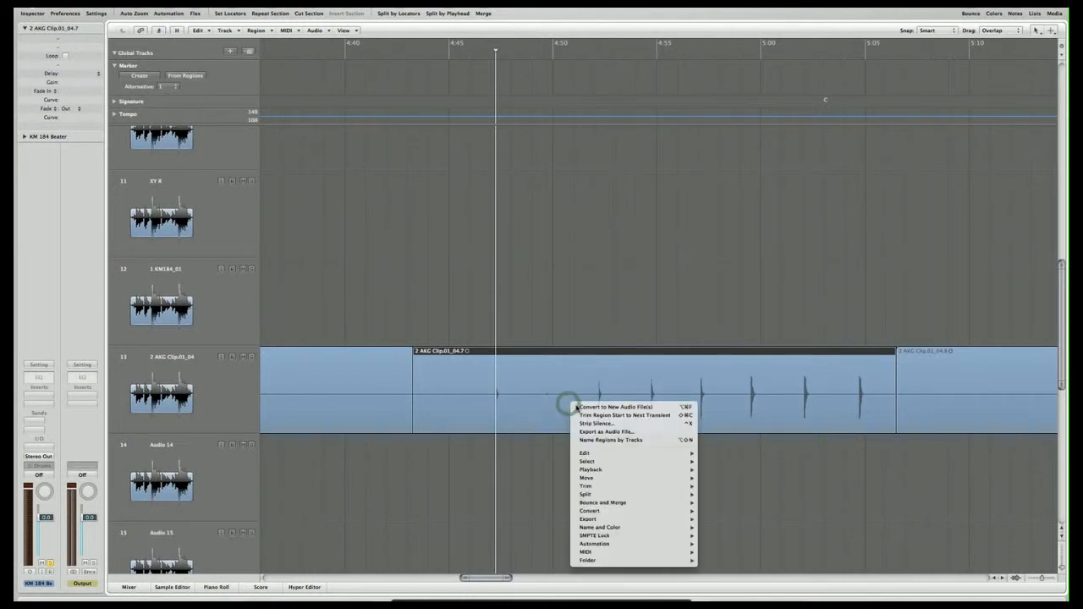
click(582, 430)
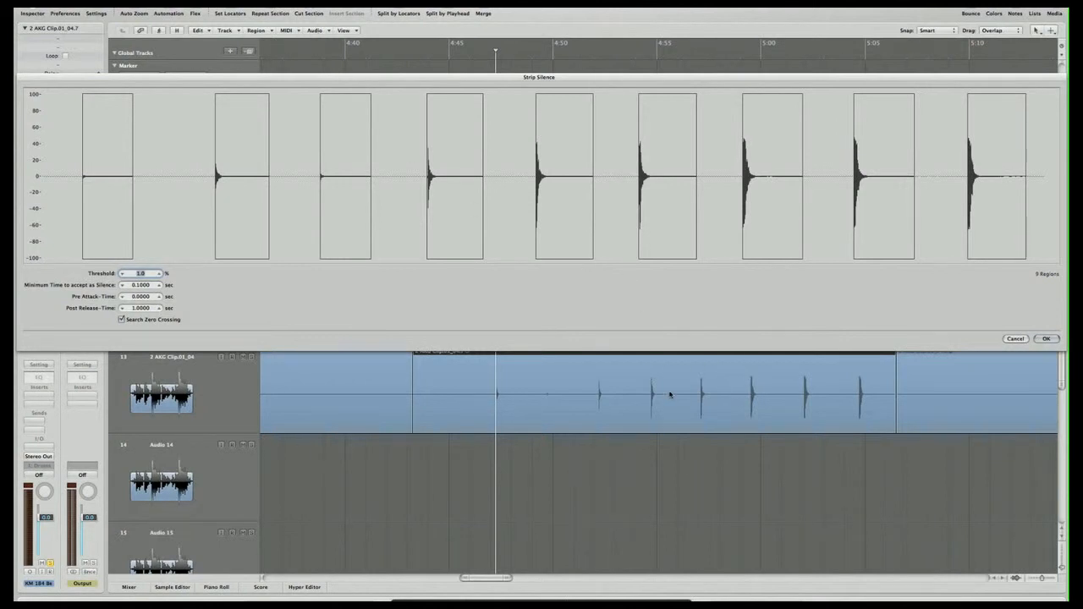
click(1013, 340)
- Apply Strip Silence to the split-out drum-hit region with a 1.0% threshold, 0.1000 s minimum silence and 1.0000 s post-release time
right_click(703, 396)
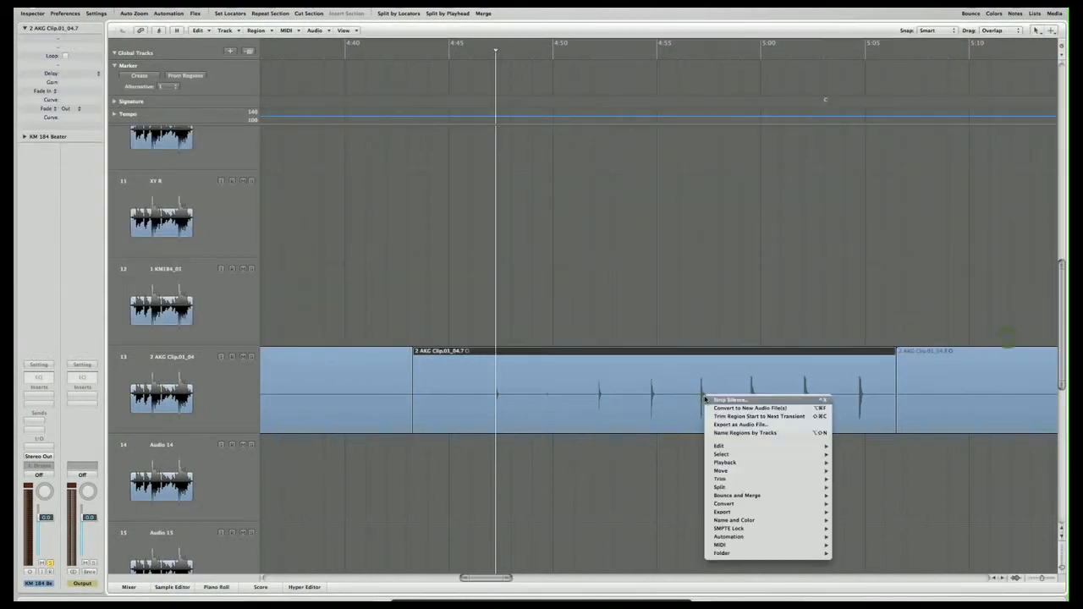
right_click(632, 408)
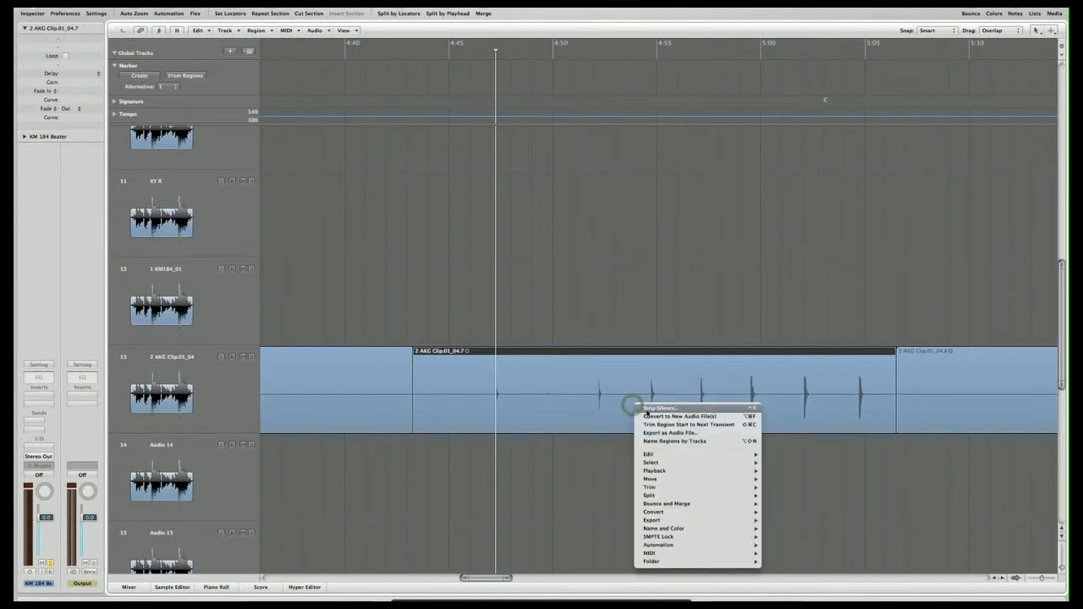
click(644, 408)
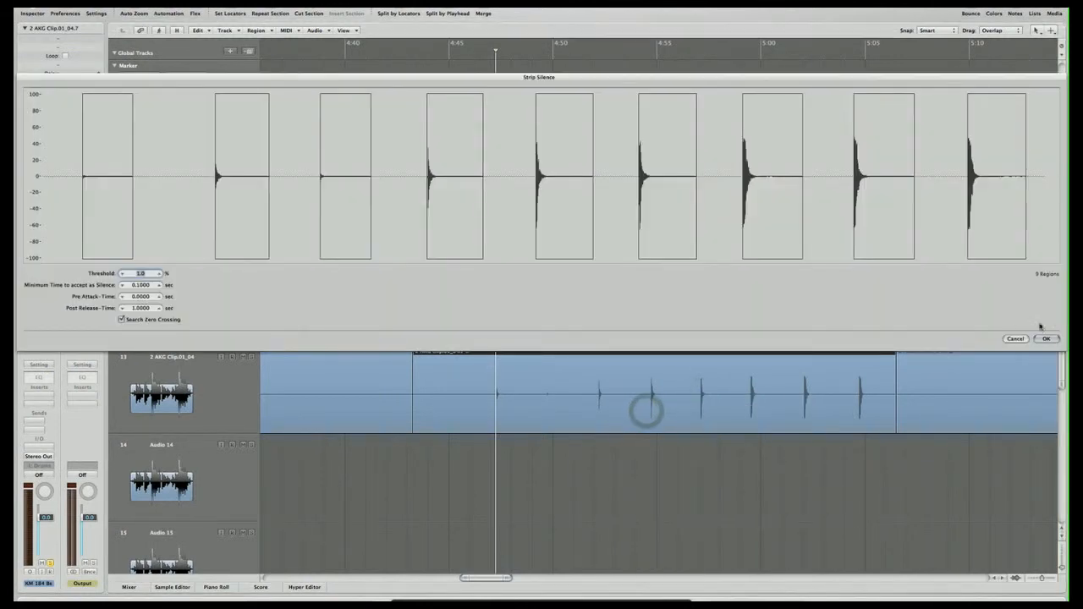
click(1014, 338)
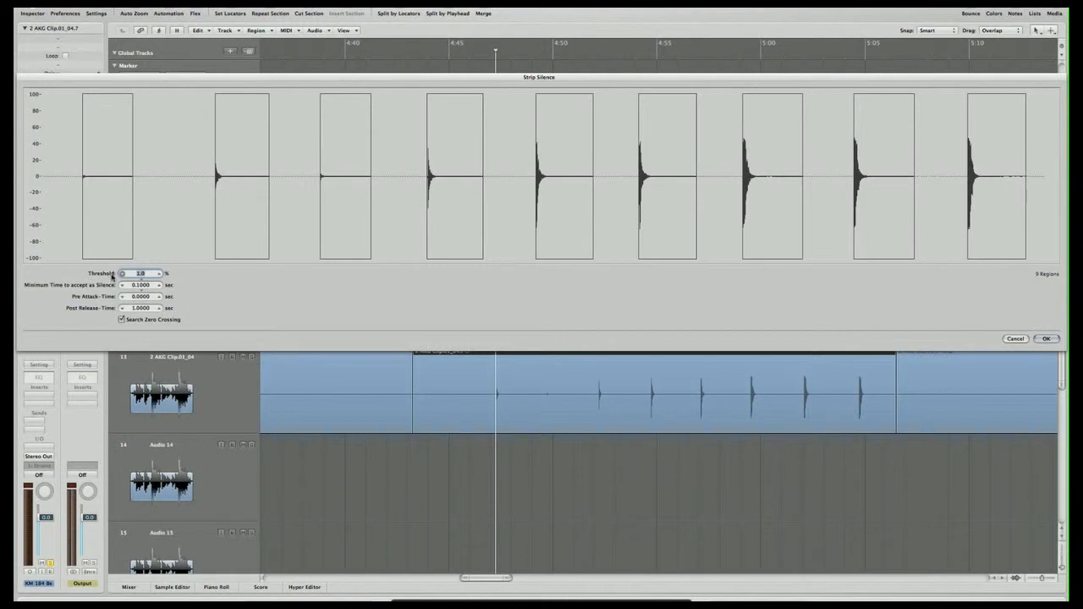
drag(138, 275, 137, 275)
click(120, 320)
click(1049, 339)
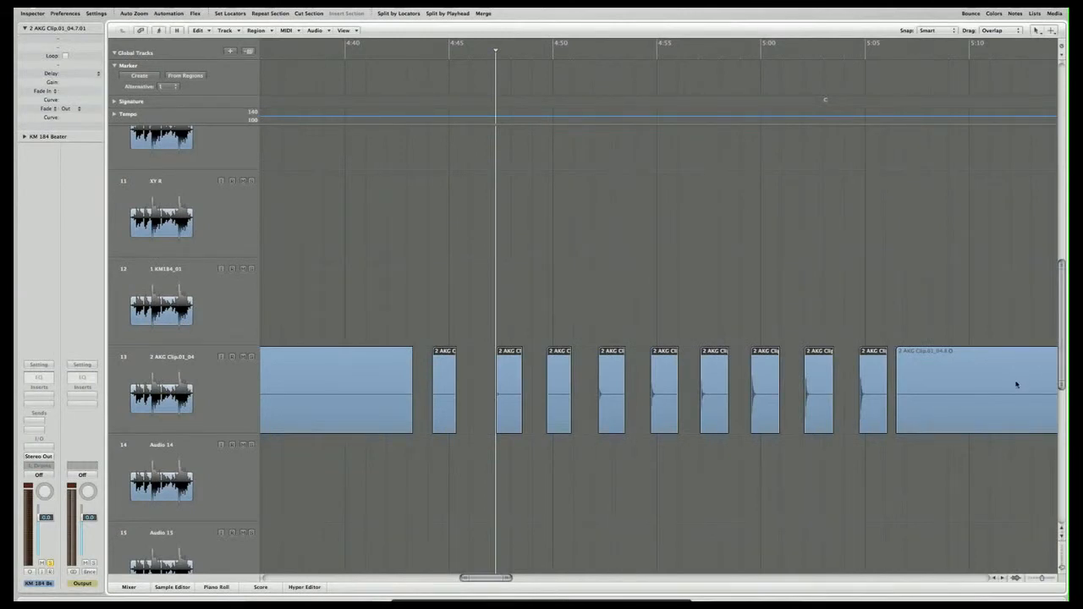
- Deselect the stripped regions and collapse the Marker global track
click(867, 286)
scroll(867, 286, down, 5)
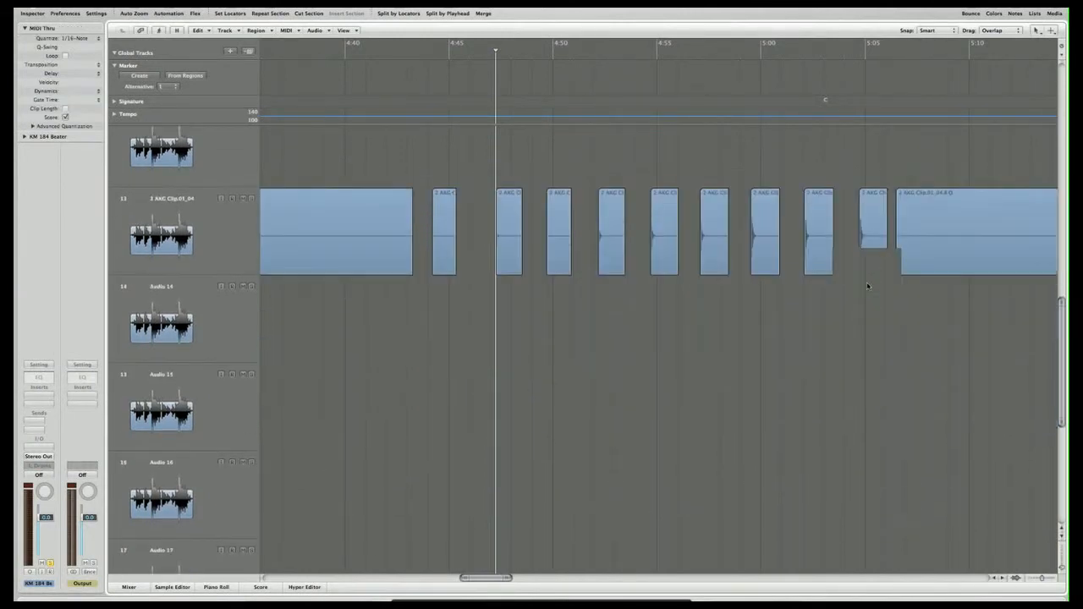
scroll(867, 286, up, 3)
scroll(867, 286, down, 1)
scroll(867, 286, down, 2)
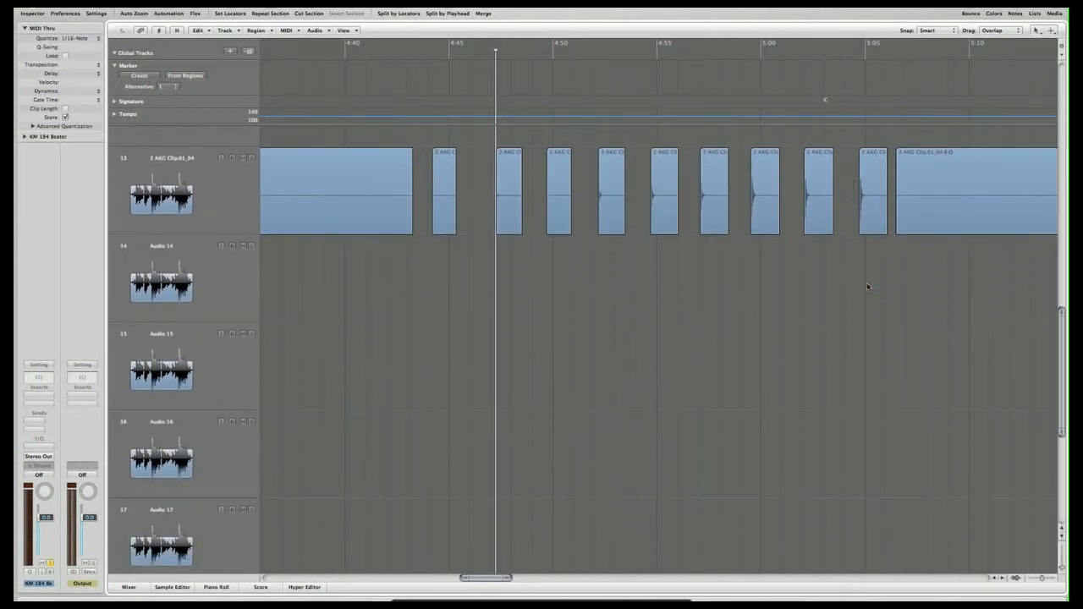
click(115, 66)
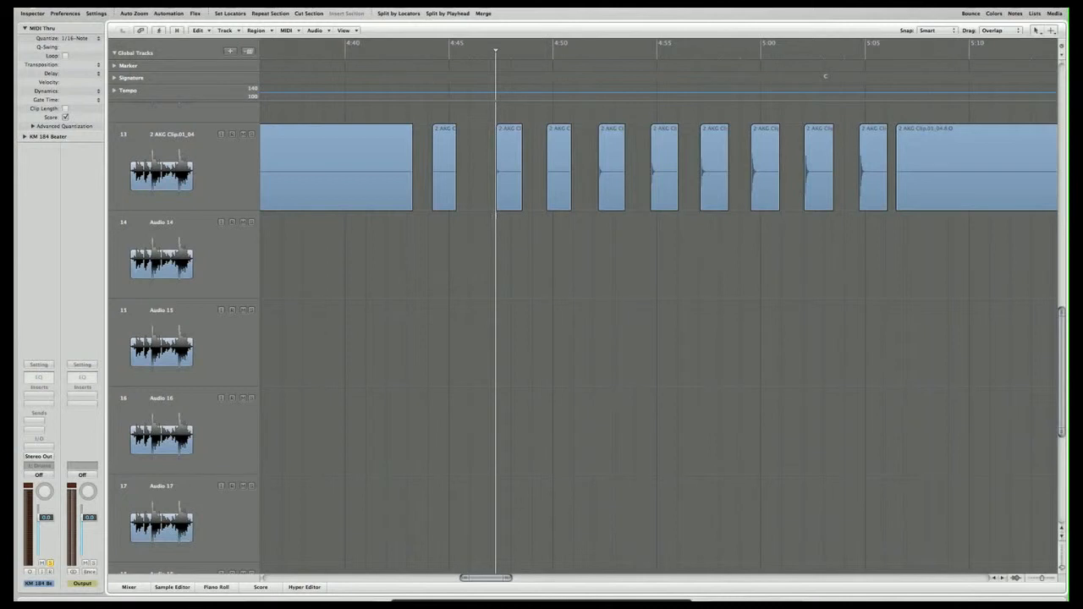
drag(680, 238, 871, 165)
drag(872, 224, 449, 163)
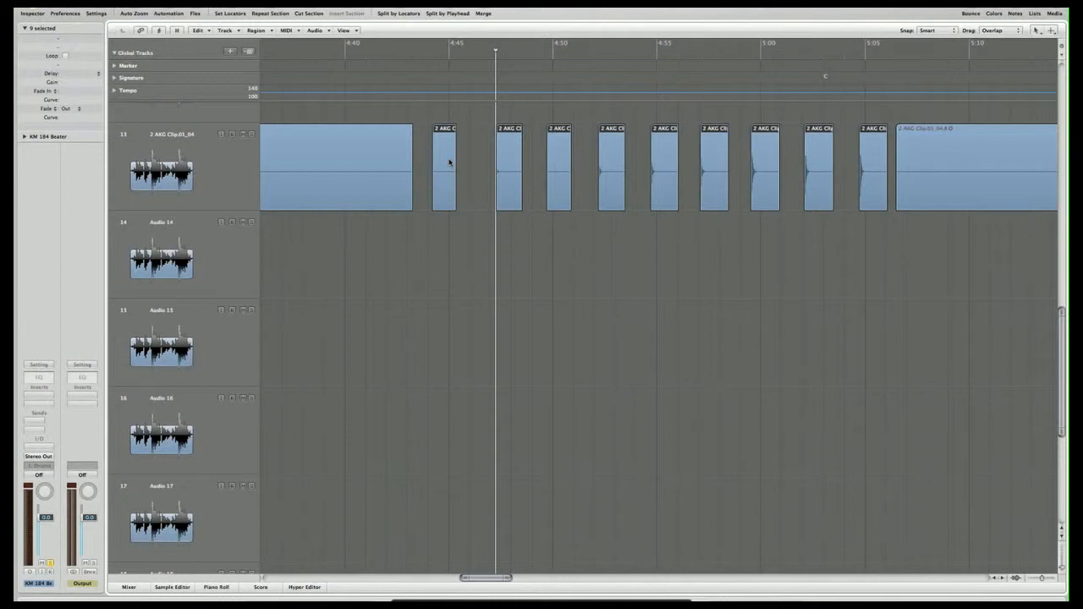
click(472, 298)
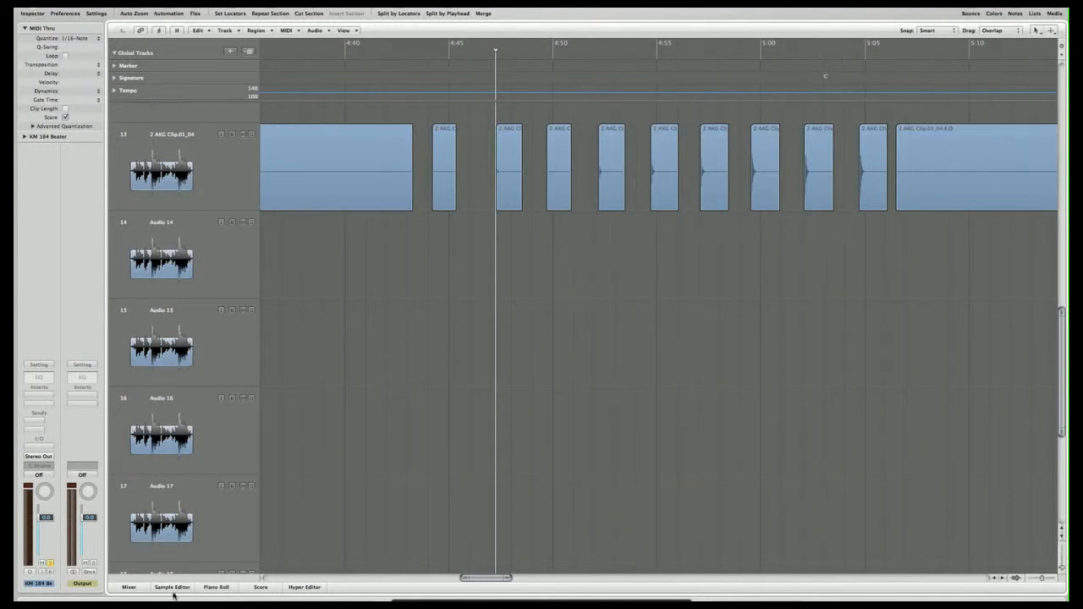
- Open the second stripped drum hit on track 13 in the Sample Editor
double_click(508, 172)
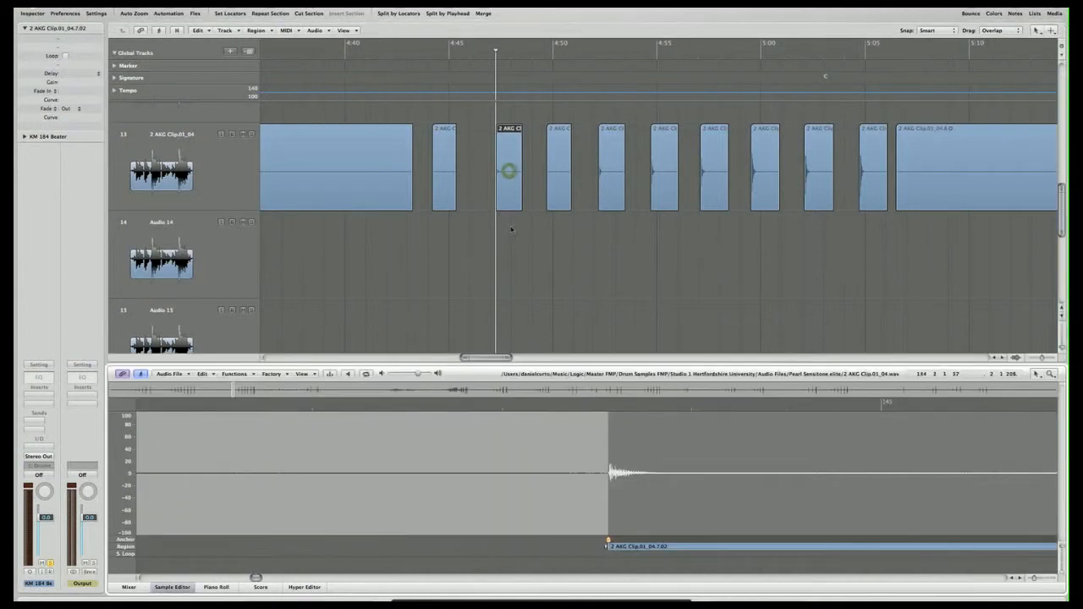
- Try several selection start points at zero crossings around the second drum hit's onset in the Sample Editor
click(1060, 548)
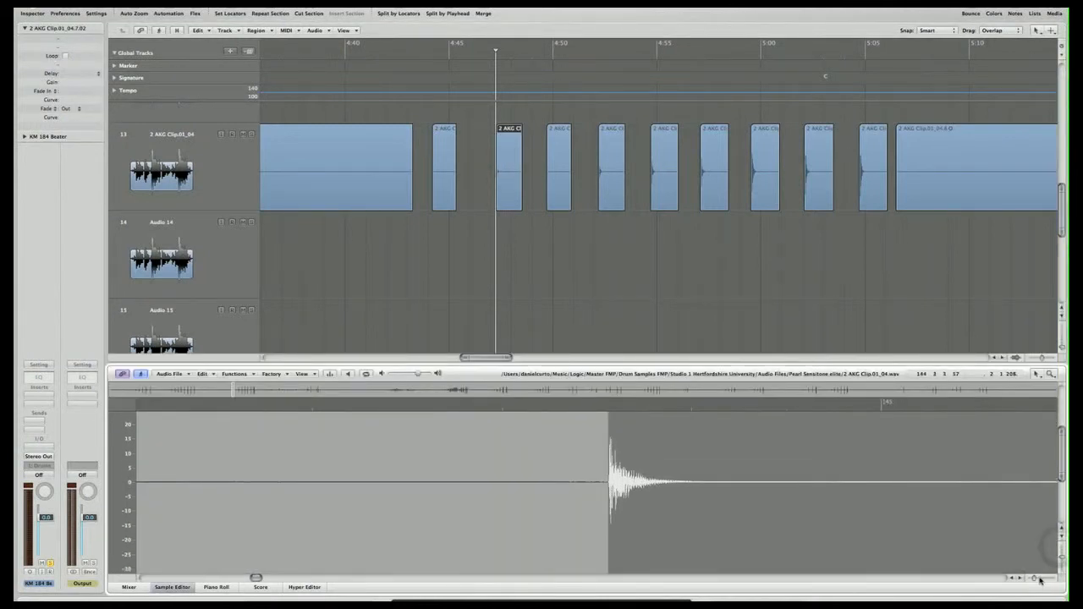
drag(1034, 579, 1047, 581)
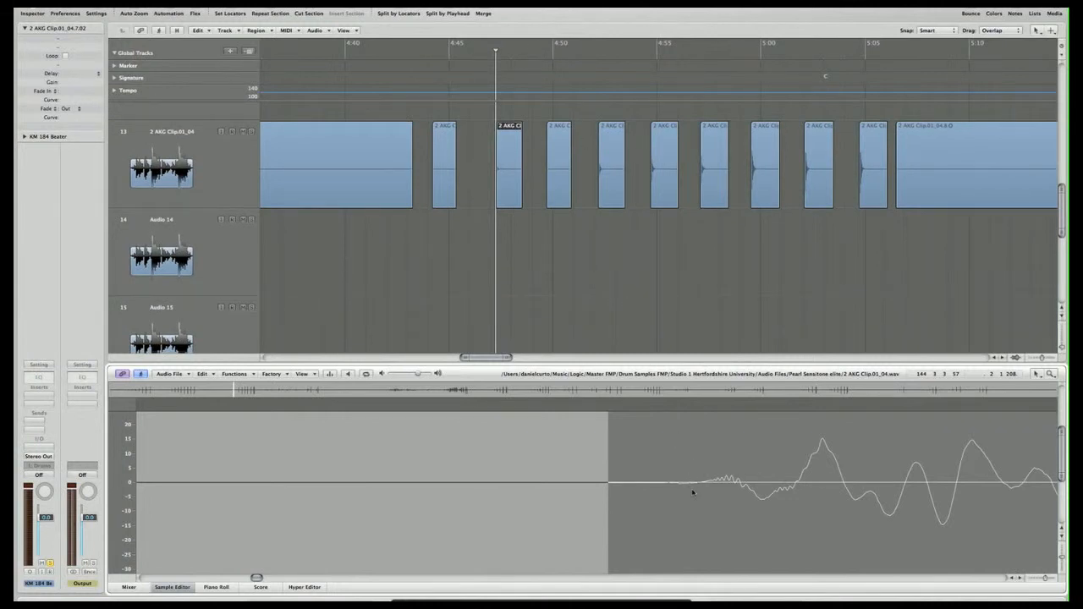
shift+click(770, 493)
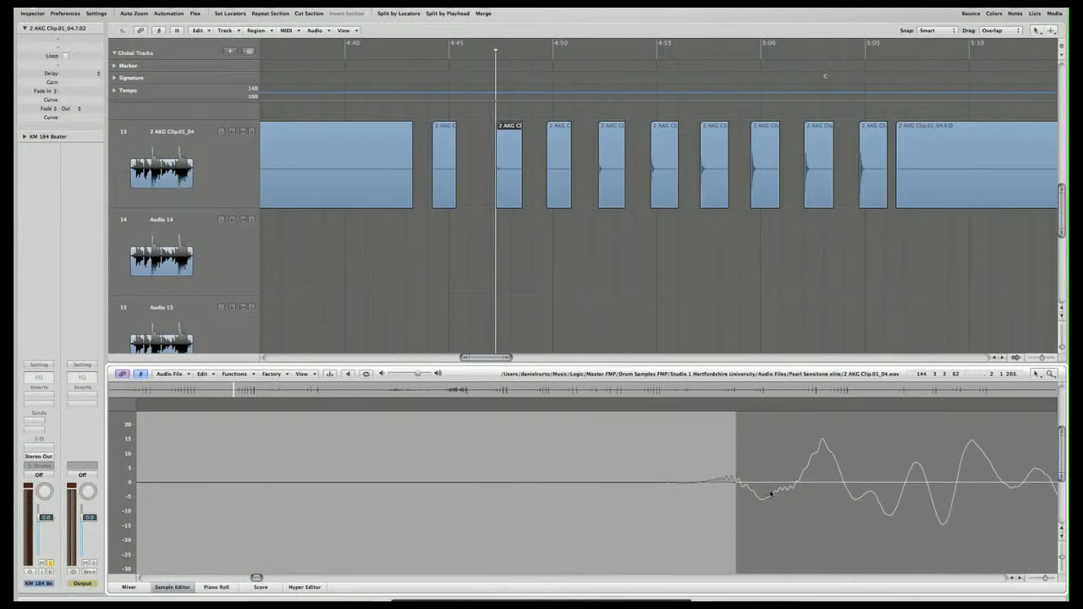
shift+click(686, 489)
shift+click(816, 492)
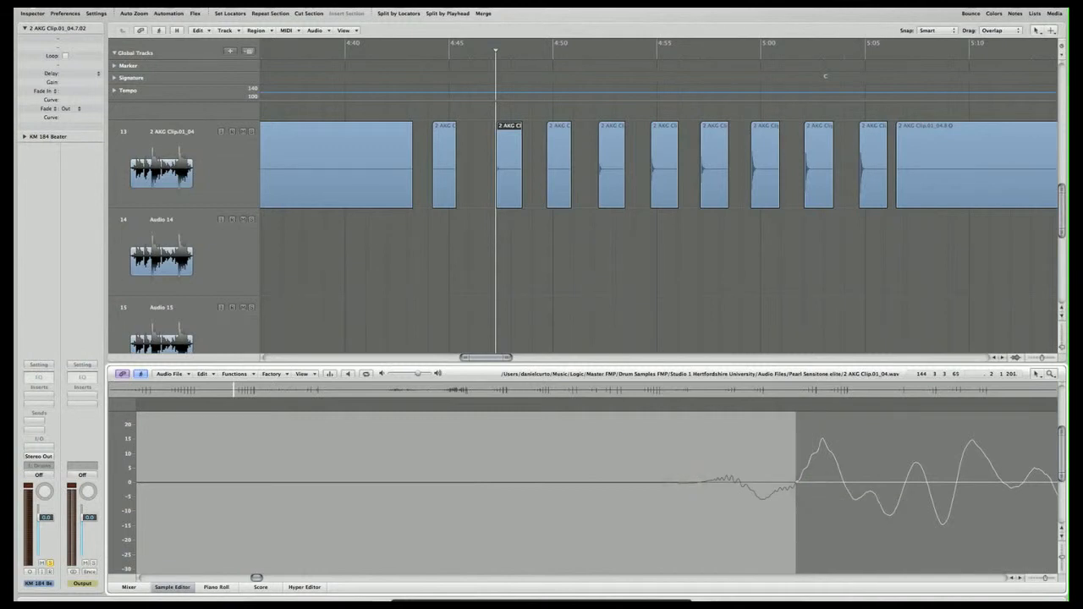
shift+click(766, 488)
shift+click(845, 489)
shift+click(903, 488)
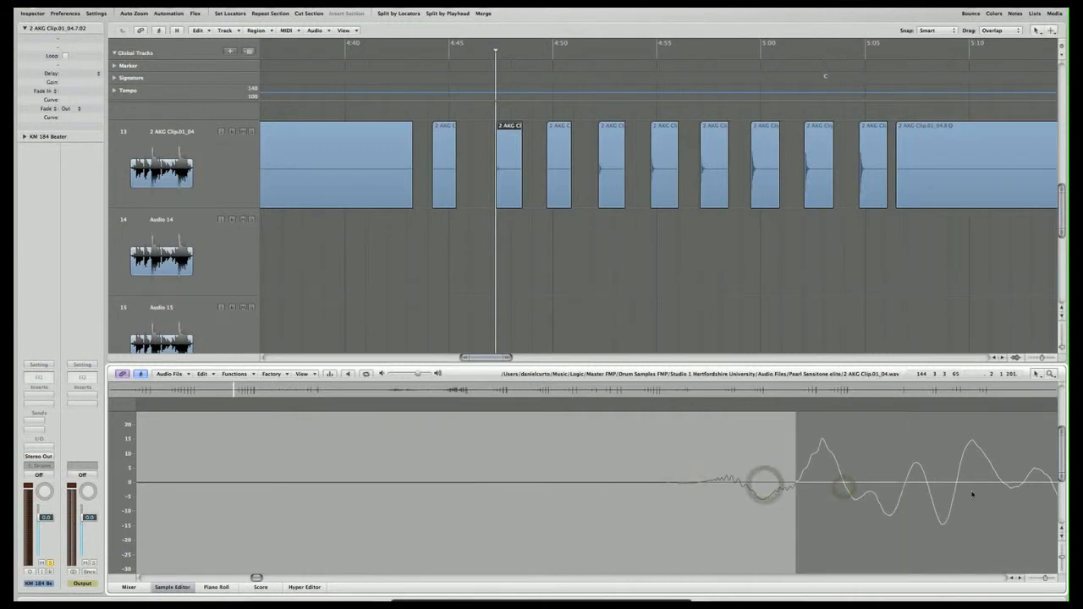
shift+click(973, 493)
shift+click(907, 485)
shift+click(841, 481)
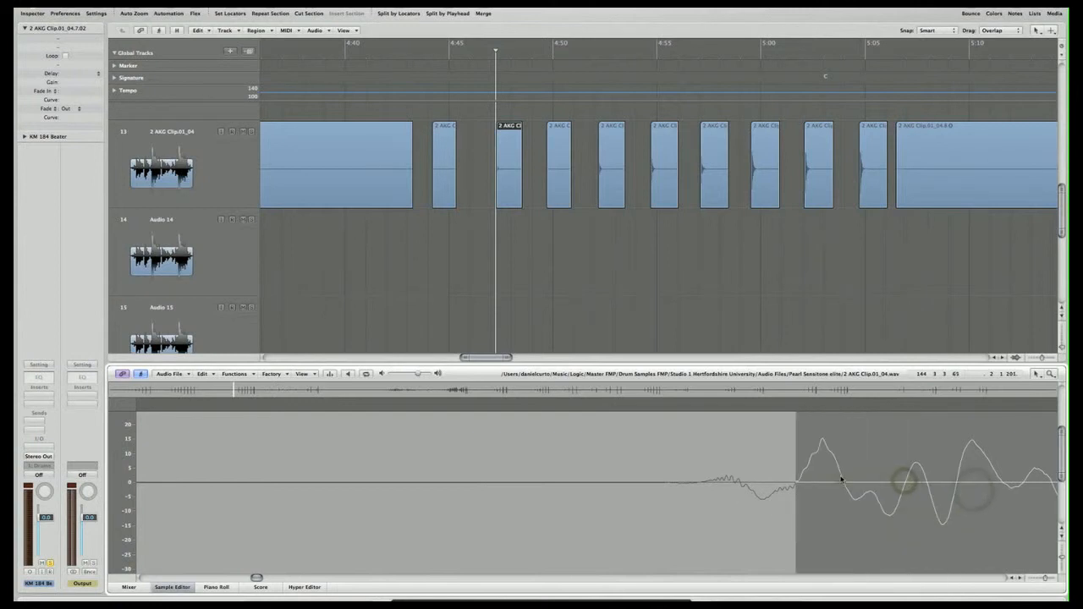
shift+click(720, 483)
- Move the start of the second drum hit's region forward to the zero crossing just before its transient
scroll(714, 481, down, 5)
scroll(711, 480, up, 5)
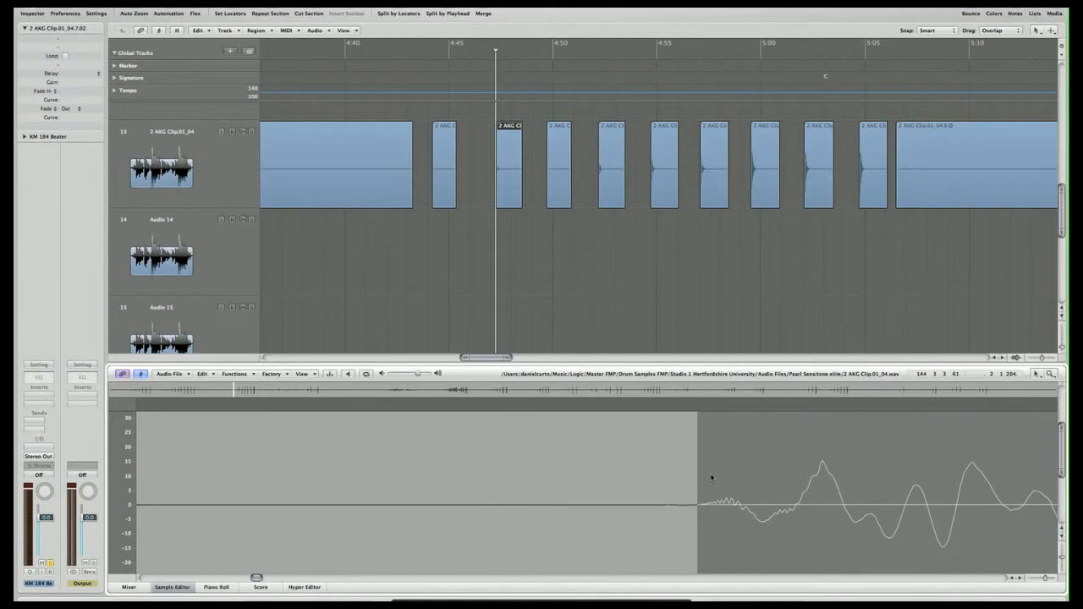
scroll(706, 482, down, 3)
scroll(706, 491, up, 3)
scroll(705, 492, down, 5)
scroll(706, 491, down, 4)
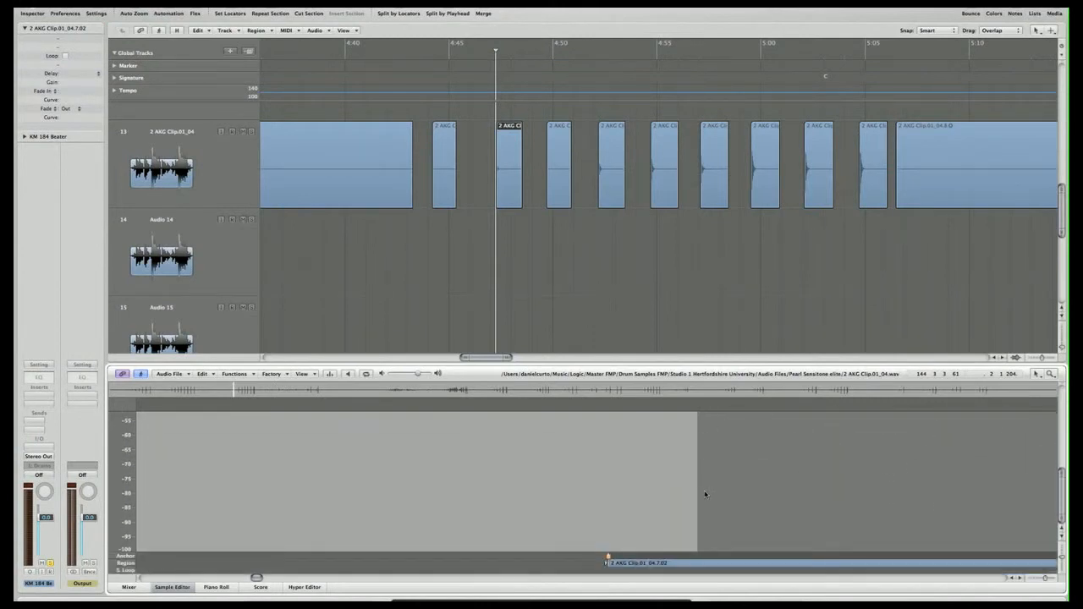
mouse_move(607, 564)
mouse_down()
mouse_move(697, 577)
mouse_move(667, 577)
mouse_up()
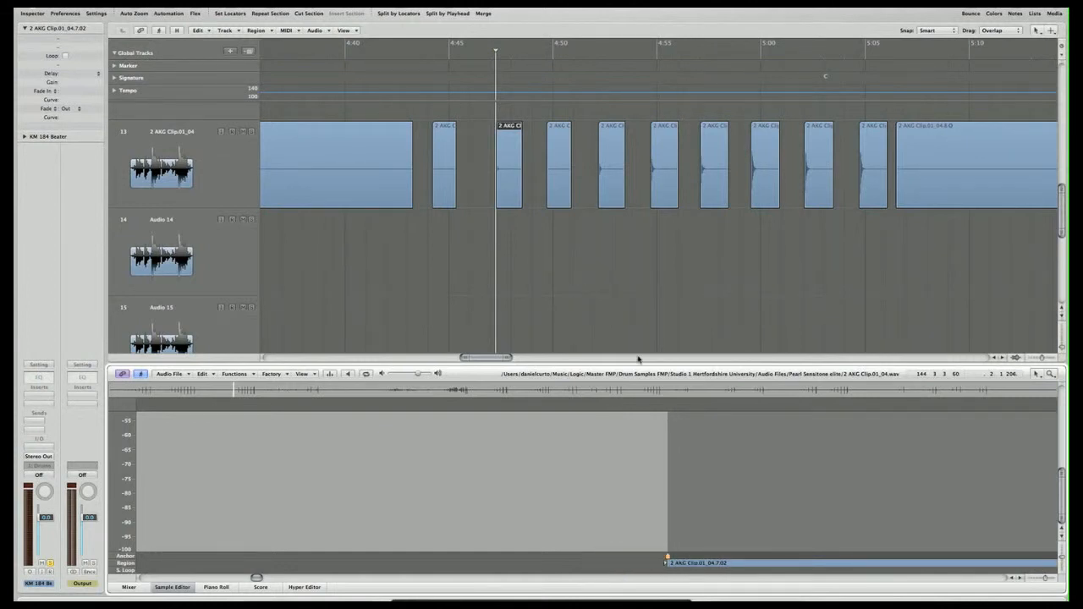
- Trim the start of the sixth drum-hit region on track 13 to the next transient
scroll(665, 447, up, 6)
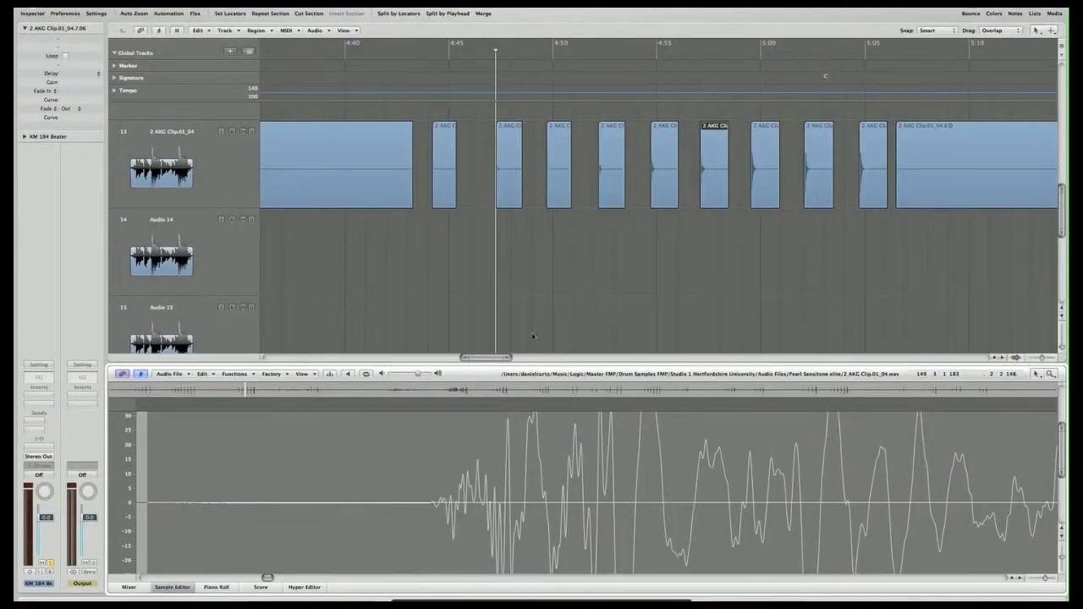
right_click(709, 167)
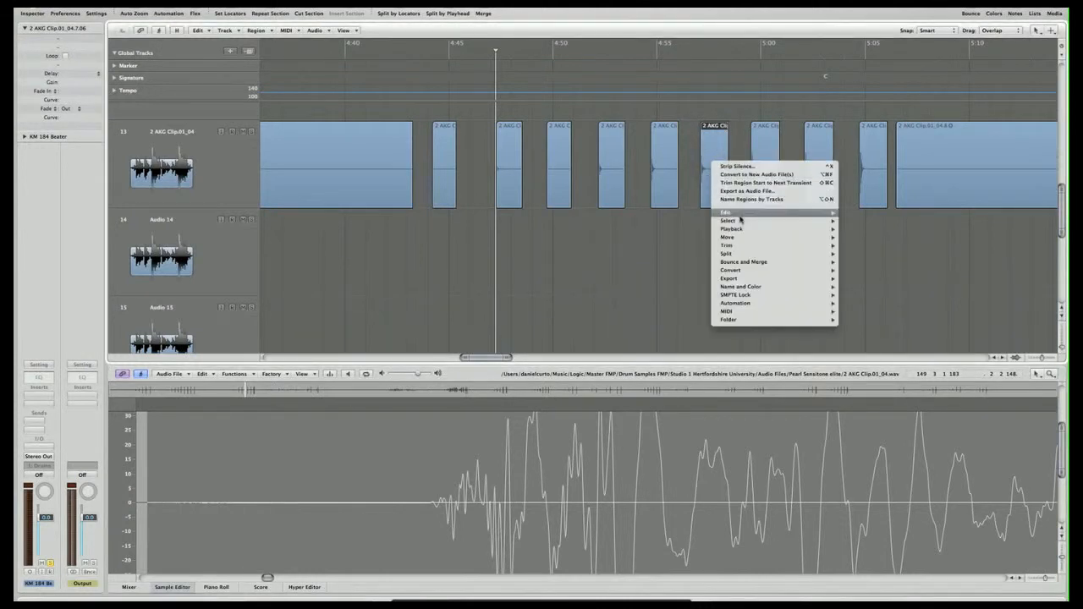
mouse_move(755, 254)
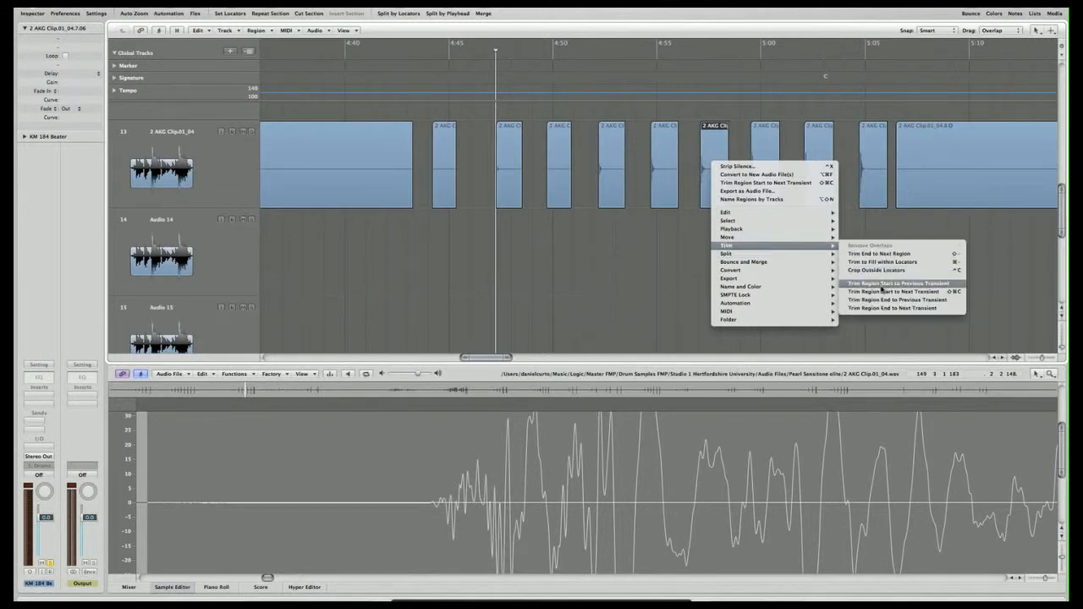
click(882, 292)
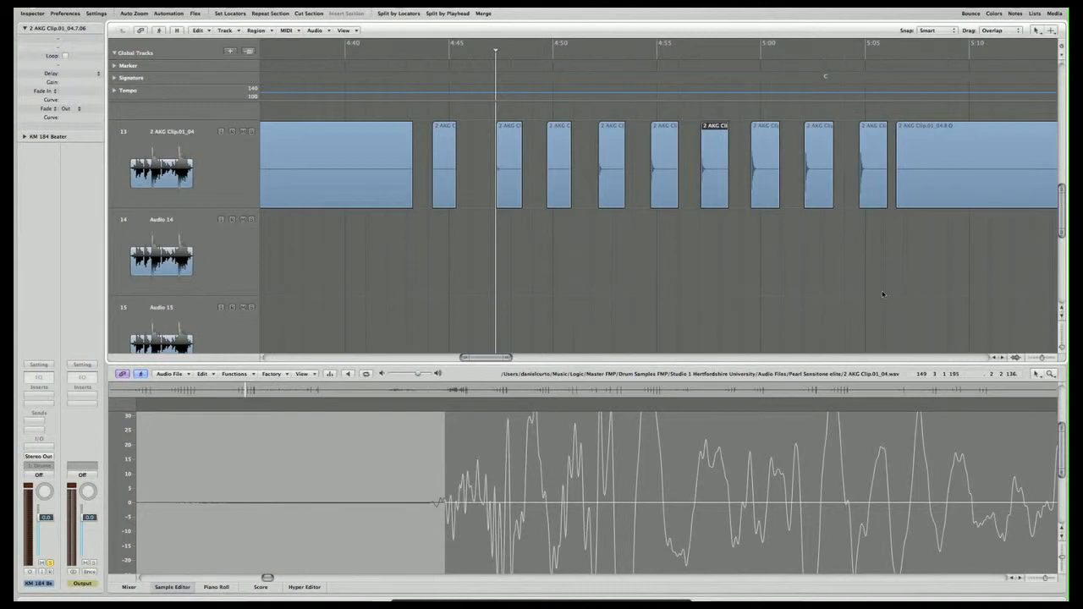
- Move the sixth hit's region start slightly earlier, to the zero crossing where the waveform begins
drag(448, 501, 438, 502)
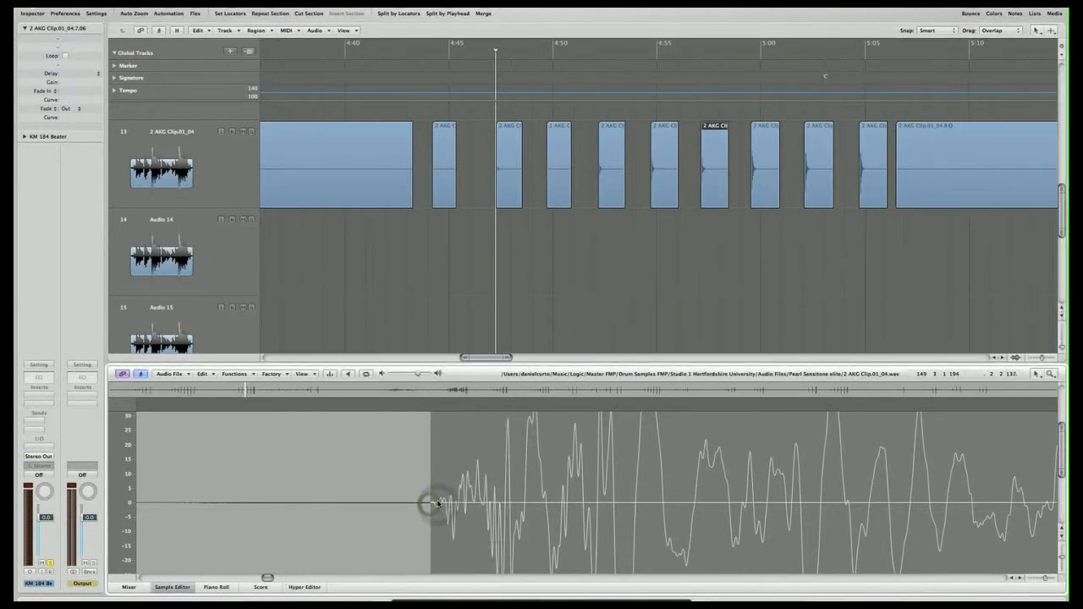
scroll(436, 504, down, 5)
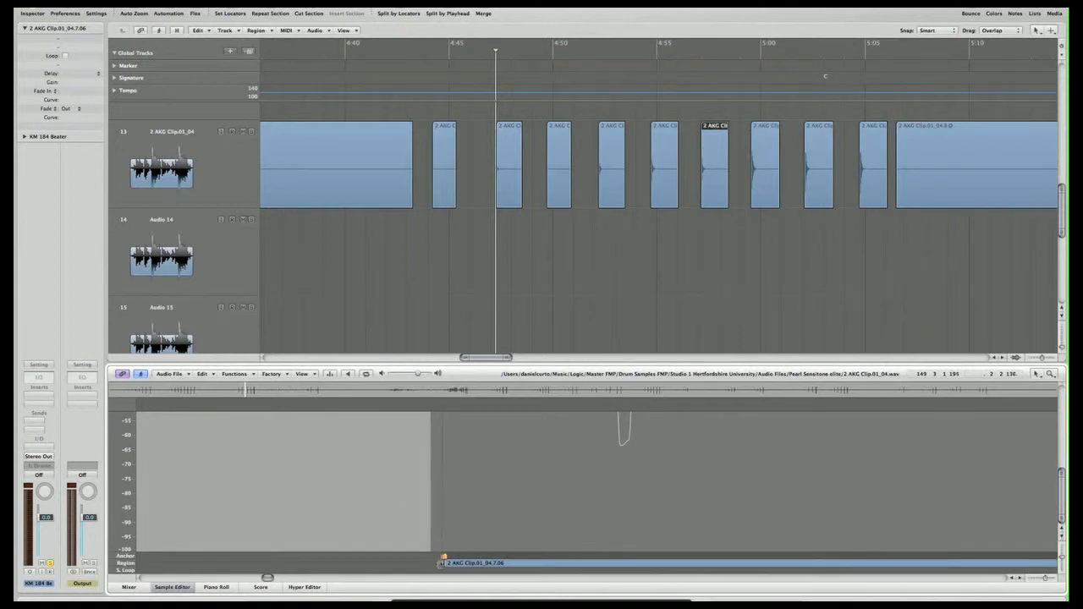
click(440, 562)
scroll(467, 488, up, 5)
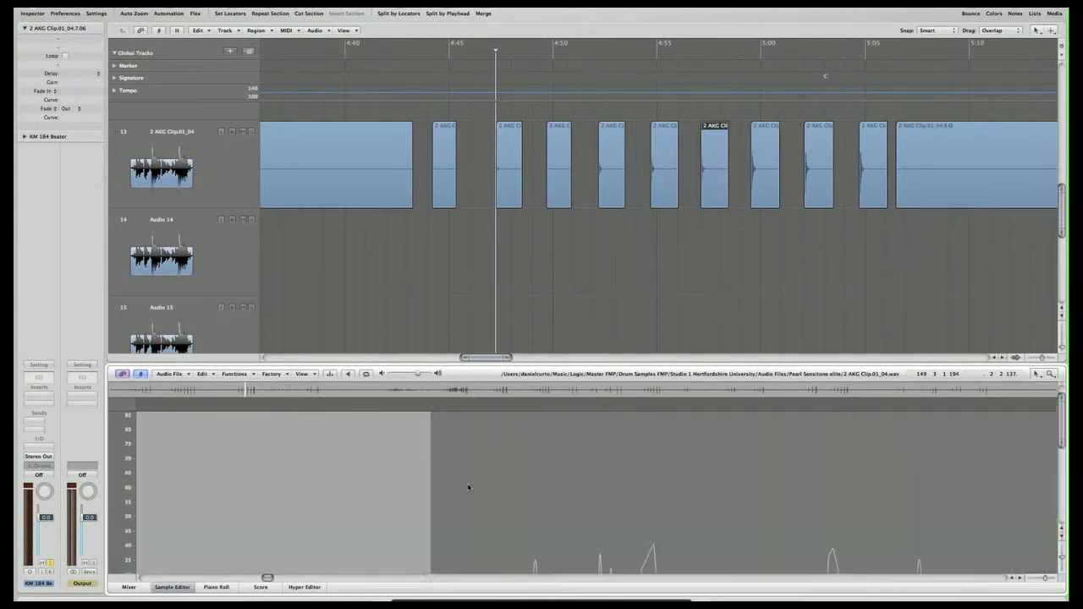
scroll(468, 488, down, 3)
- Inspect the seventh drum hit and trim the start of the eighth hit's region to its transient
click(765, 172)
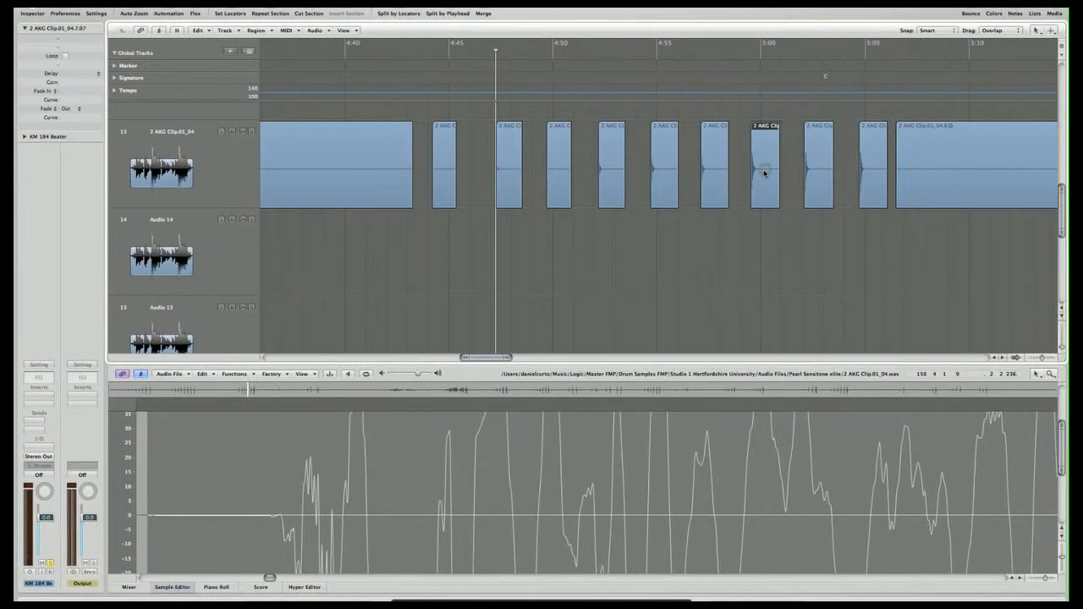
click(816, 159)
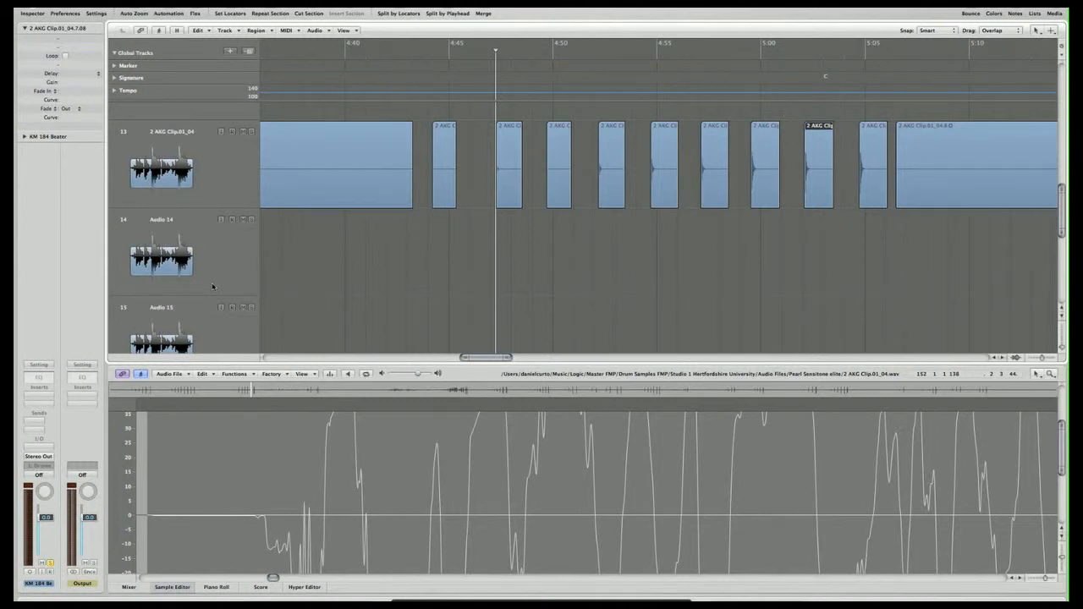
key(super+z)
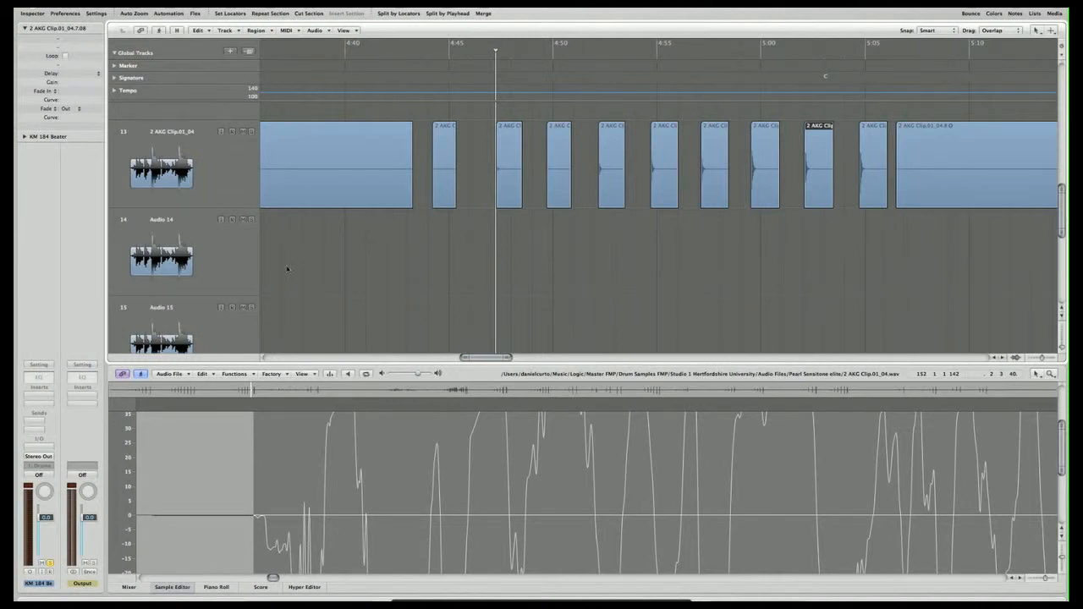
- Deselect the kick regions and browse the markers forward to 1969 Premier Olympic kick untrapped and back to Tama Kick Untrapped pedal
drag(509, 359, 512, 360)
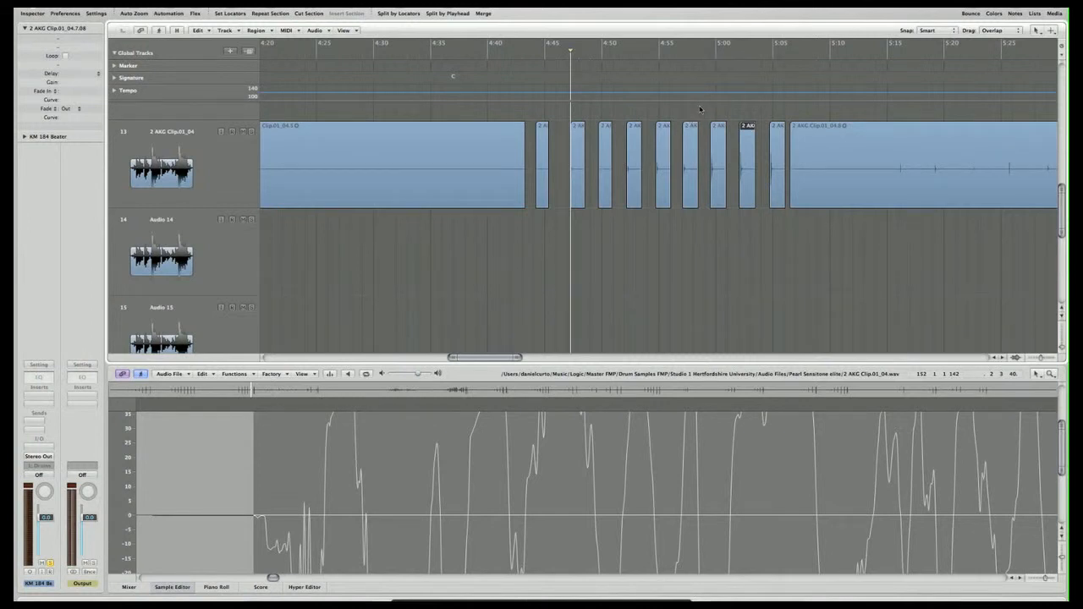
drag(776, 57, 776, 79)
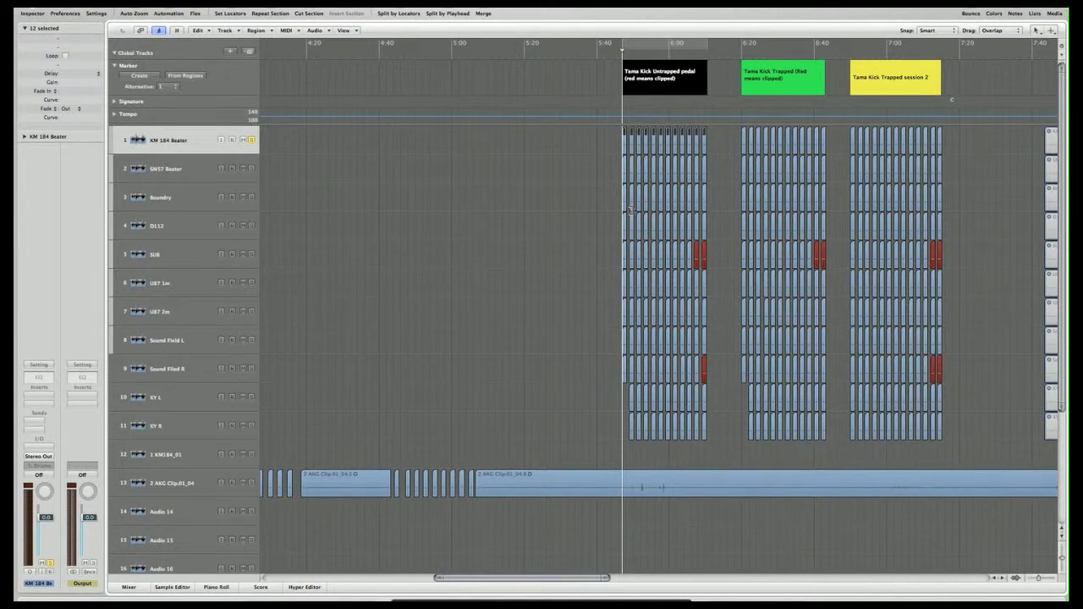
click(580, 244)
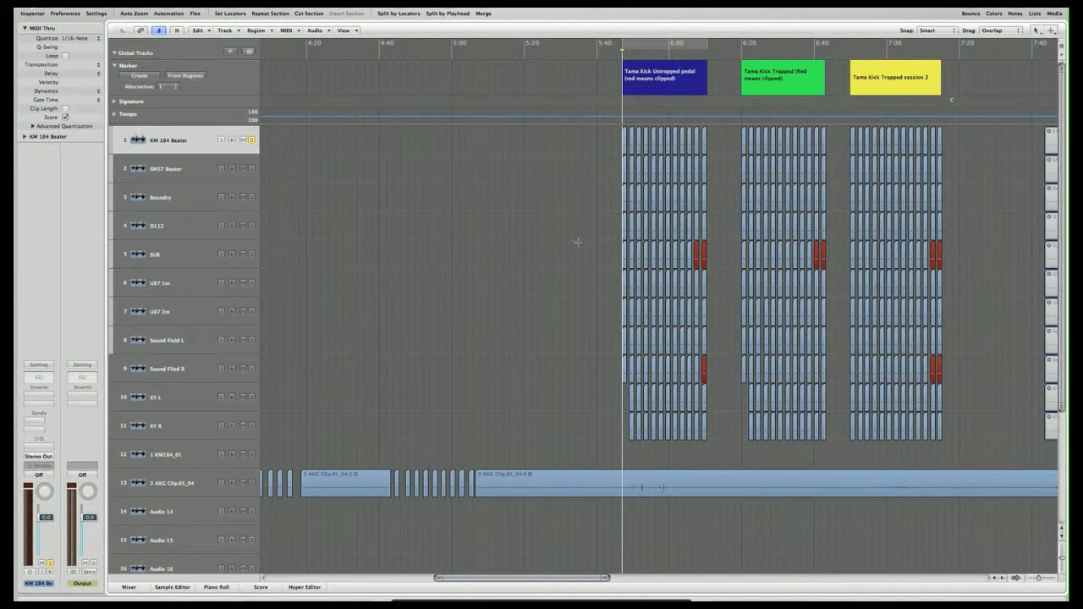
key(alt+period)
key(alt+period)
key(alt+period)
key(alt+period)
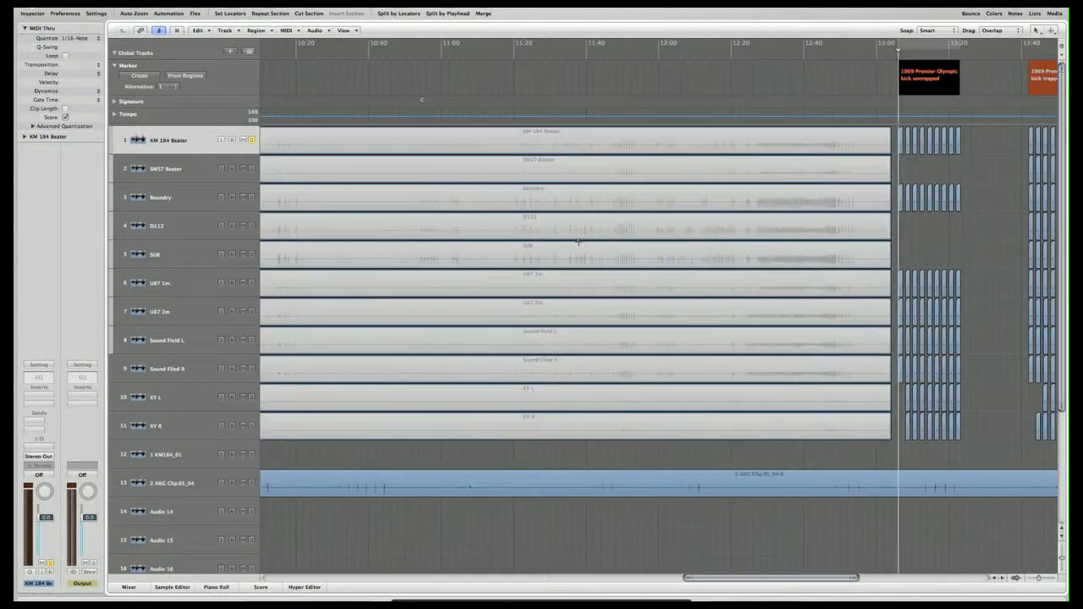
key(alt+comma)
key(alt+comma)
key(alt+comma)
key(alt+comma)
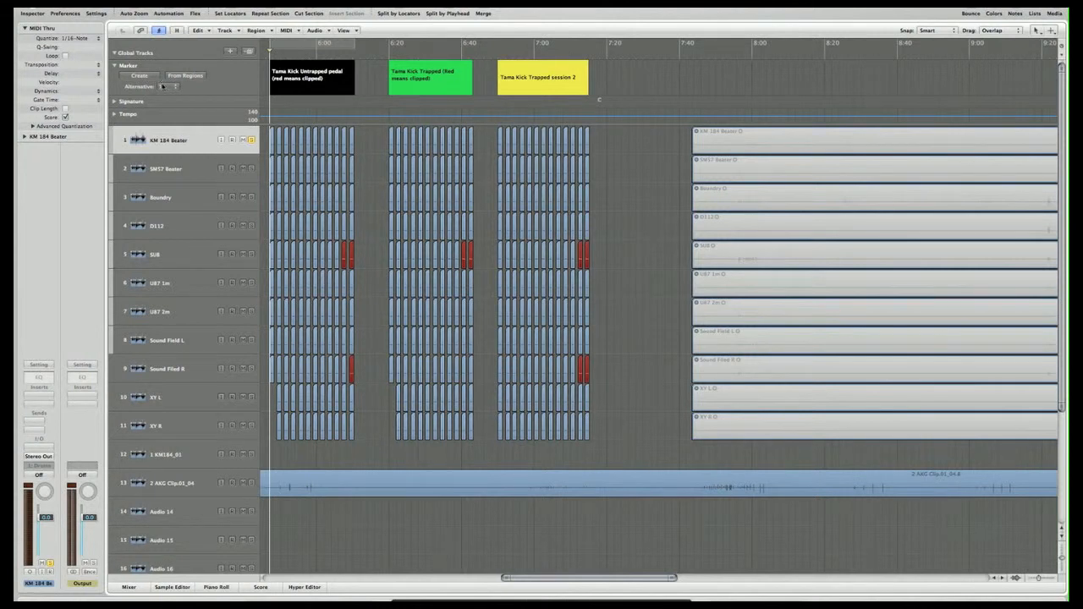
- Switch the Marker track to alternative 2
click(164, 86)
click(164, 95)
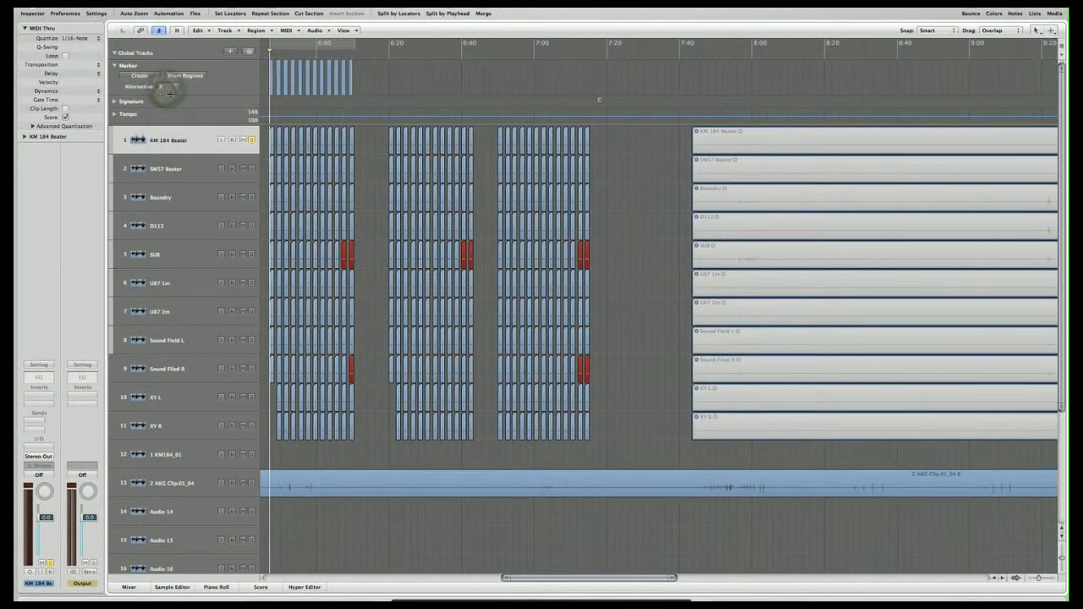
scroll(214, 145, left, 3)
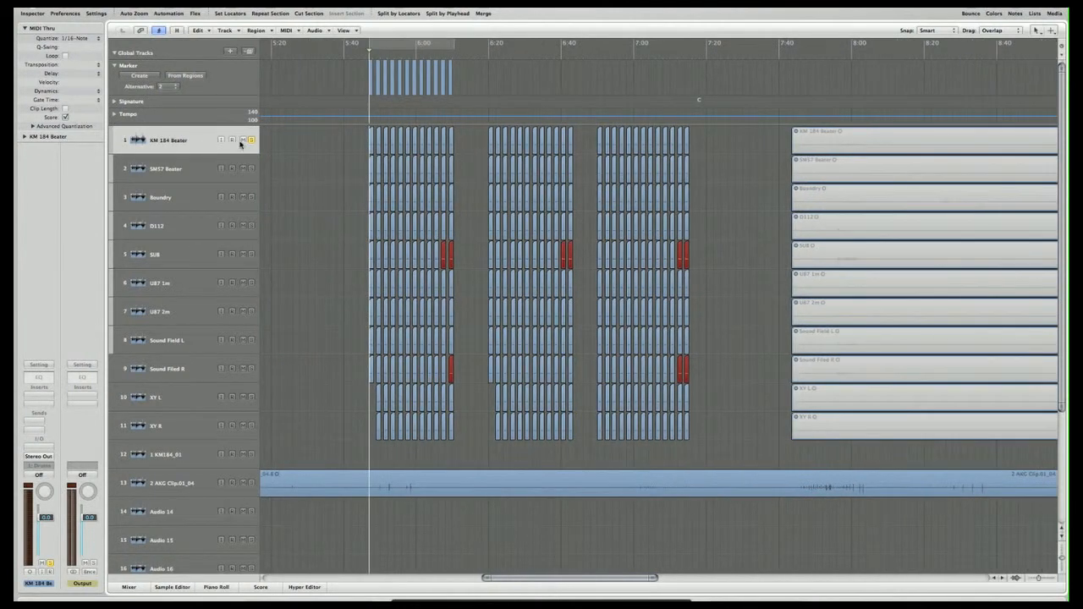
- Create markers from the second group of KM 184 Beater kick regions and place the playhead at the first of them
drag(353, 141, 560, 145)
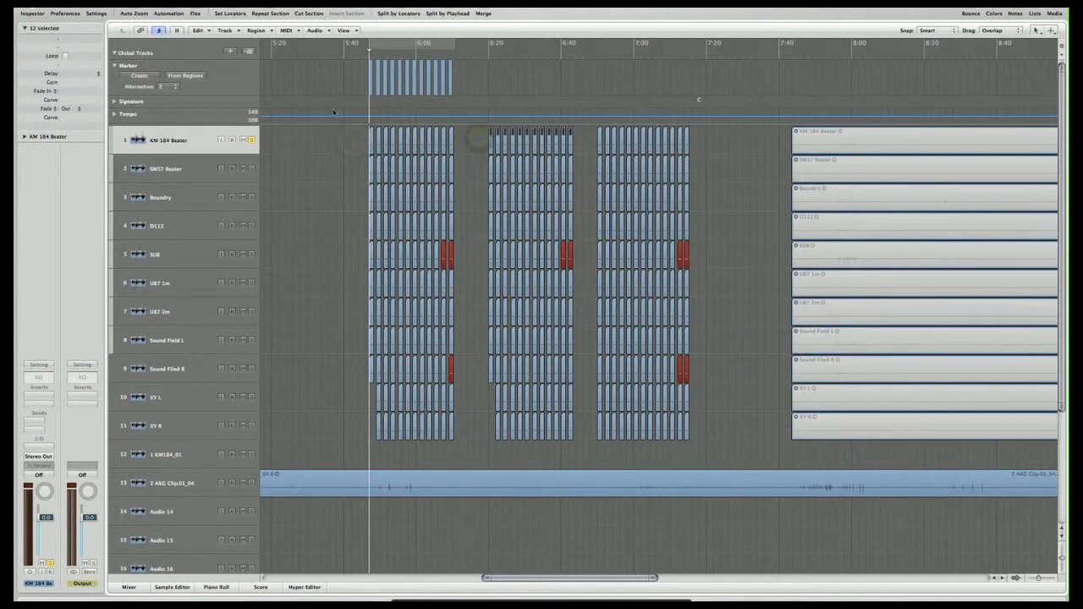
click(195, 78)
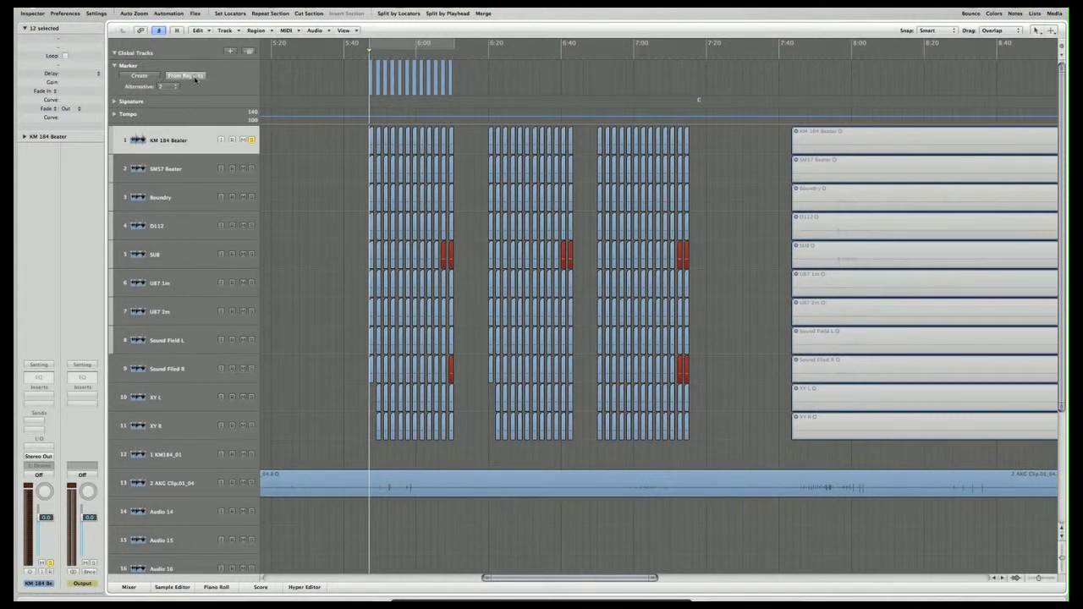
click(475, 88)
key(space)
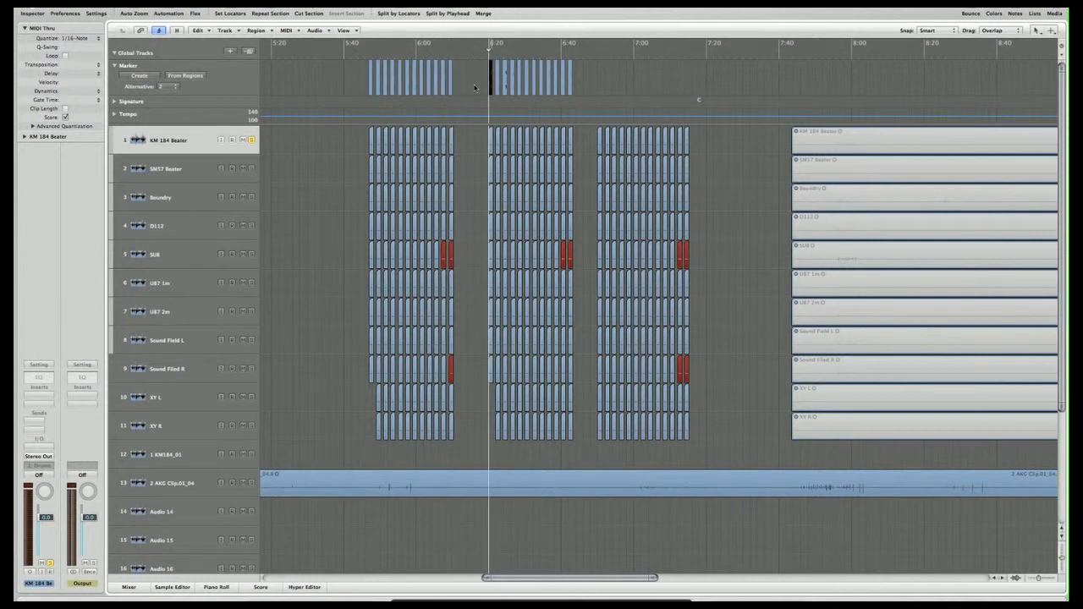
- Compare the region start points across the microphone tracks at the first kick hit of the second group
key(z)
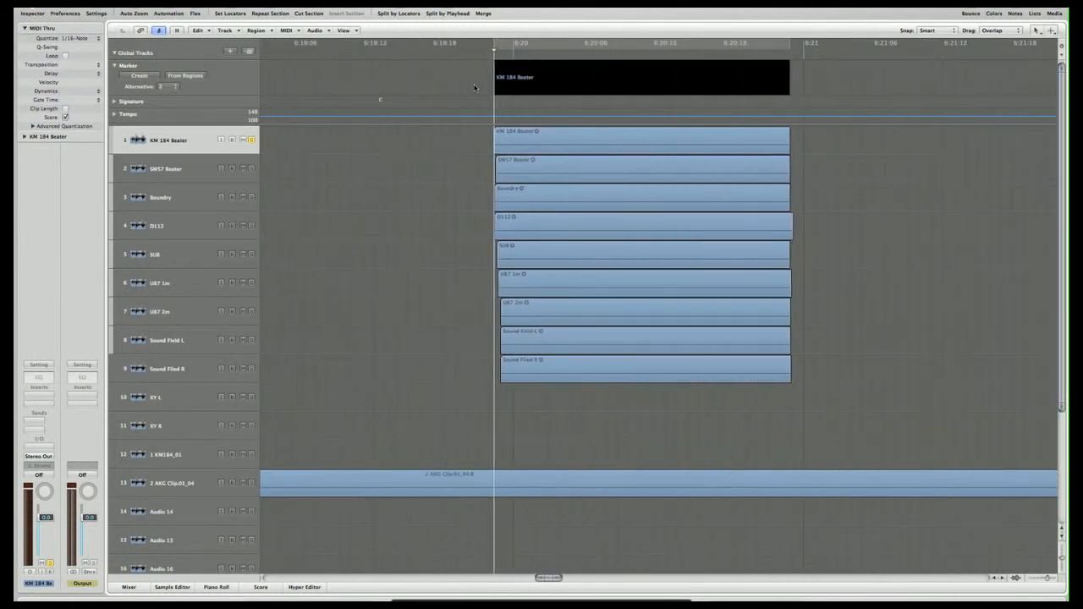
key(ctrl+Right)
key(ctrl+Right)
key(ctrl+Right)
key(ctrl+Right)
key(ctrl+Right)
key(ctrl+Right)
key(ctrl+Right)
key(ctrl+Right)
key(ctrl+Left)
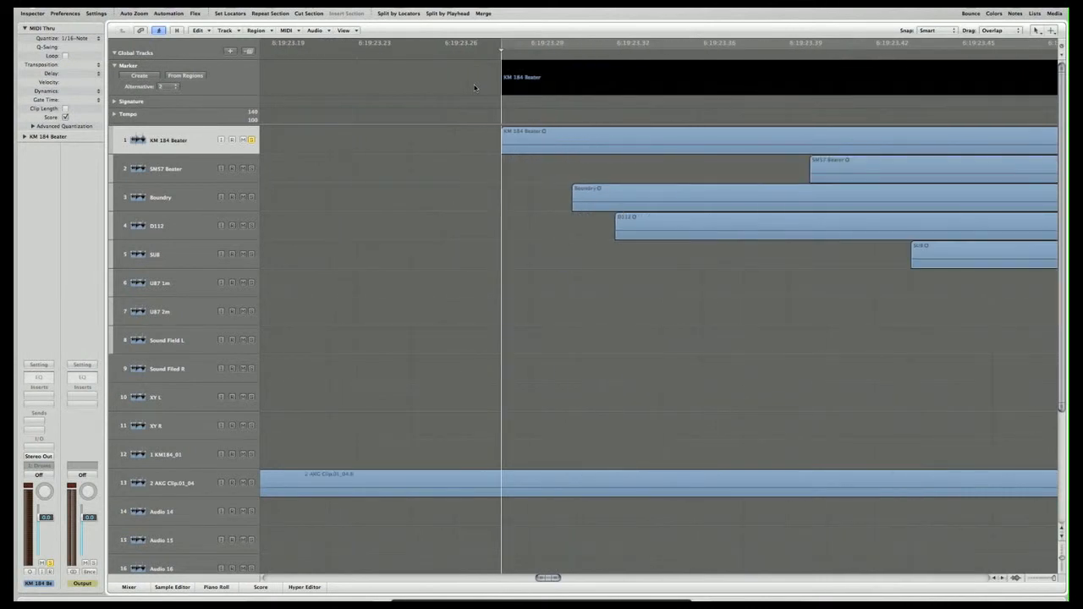
key(ctrl+Left)
key(ctrl+Left)
key(ctrl+Left)
key(ctrl+Left)
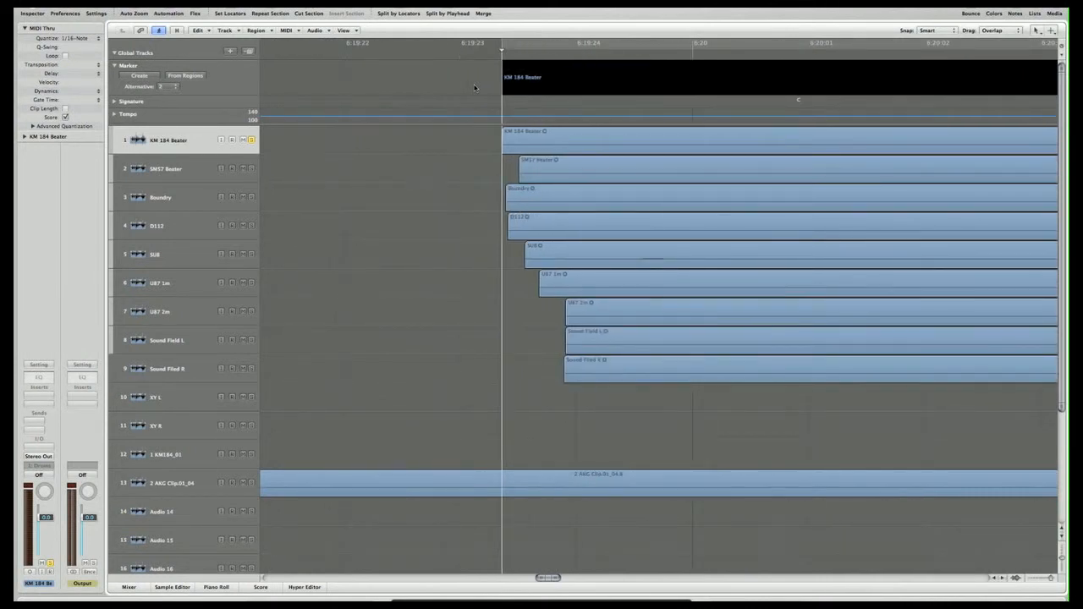
key(ctrl+Right)
- Examine the KM 184 Beater, SM57 Beater and Boundry waveforms in enlarged tracks at the second group's first hit
key(ctrl+Down)
key(ctrl+Down)
key(ctrl+Down)
key(ctrl+Down)
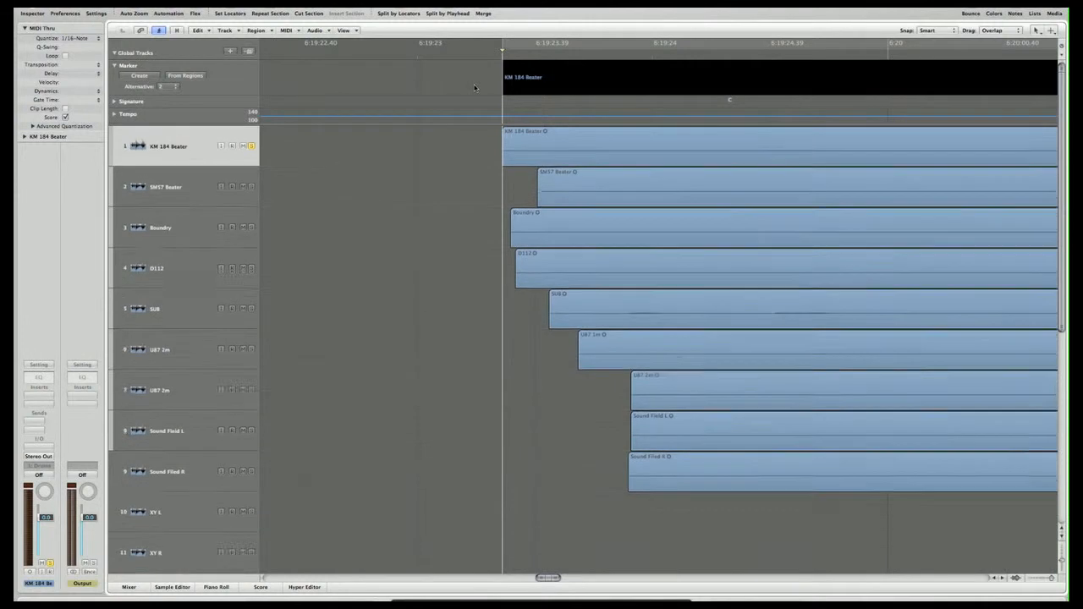
key(ctrl+Down)
key(ctrl+Down)
key(ctrl+Down)
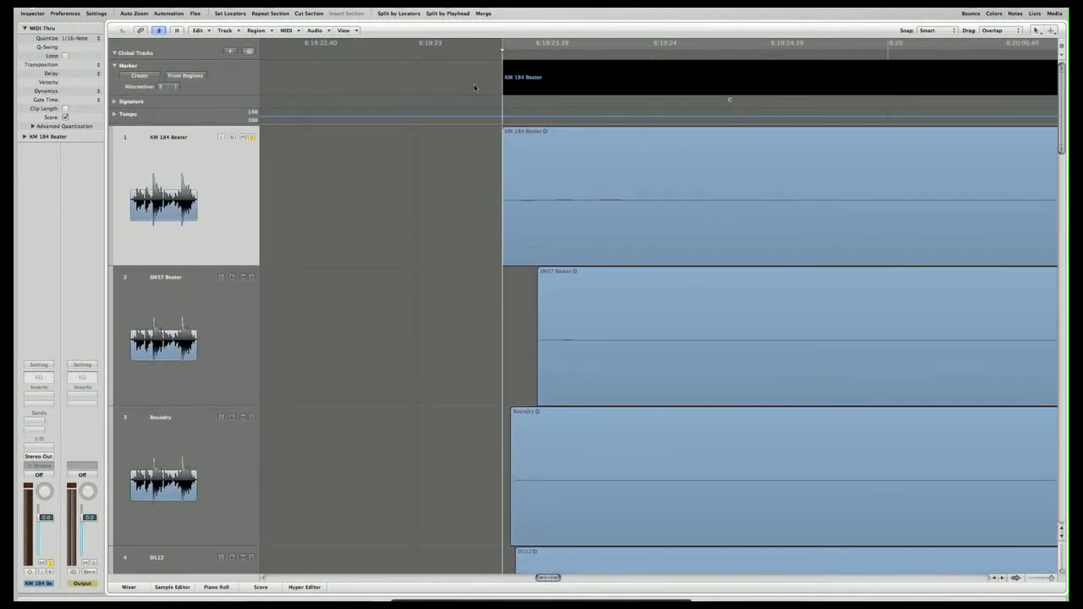
- Compare the waveform starts from the KM 184 Beater track down to the U87 1m track at the 5:58:24 kick hit
key(ctrl+Right)
key(ctrl+Right)
scroll(475, 88, right, 5)
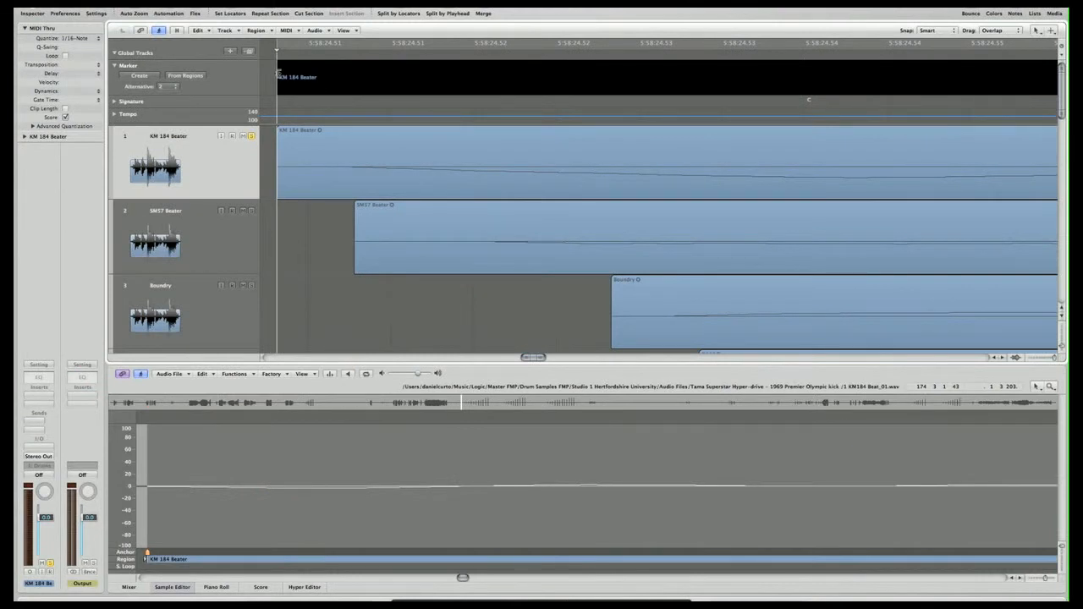
key(ctrl+Left)
key(ctrl+Left)
key(ctrl+Left)
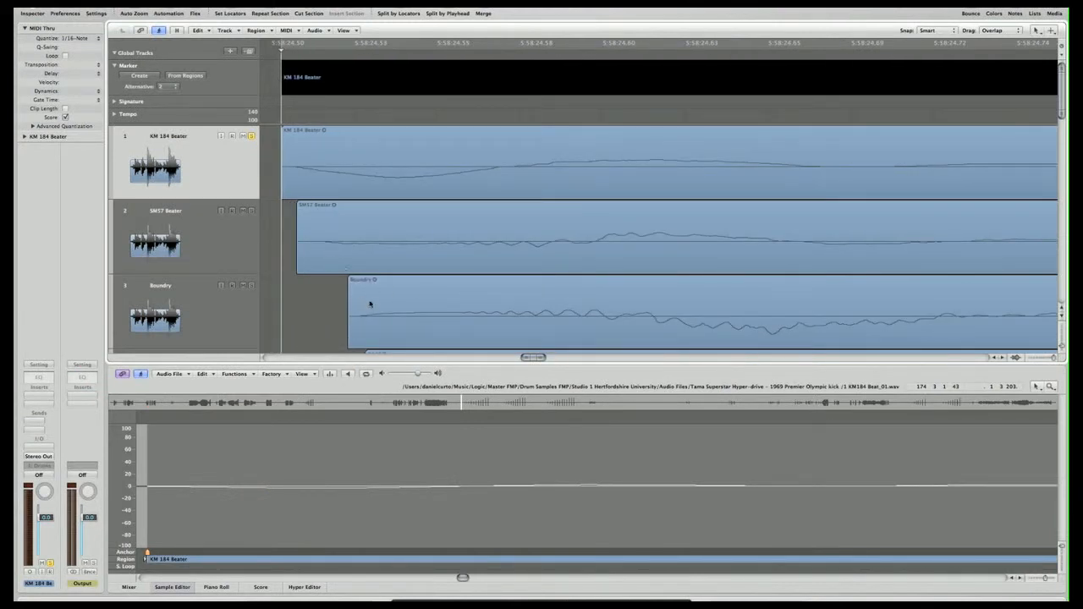
scroll(370, 304, down, 6)
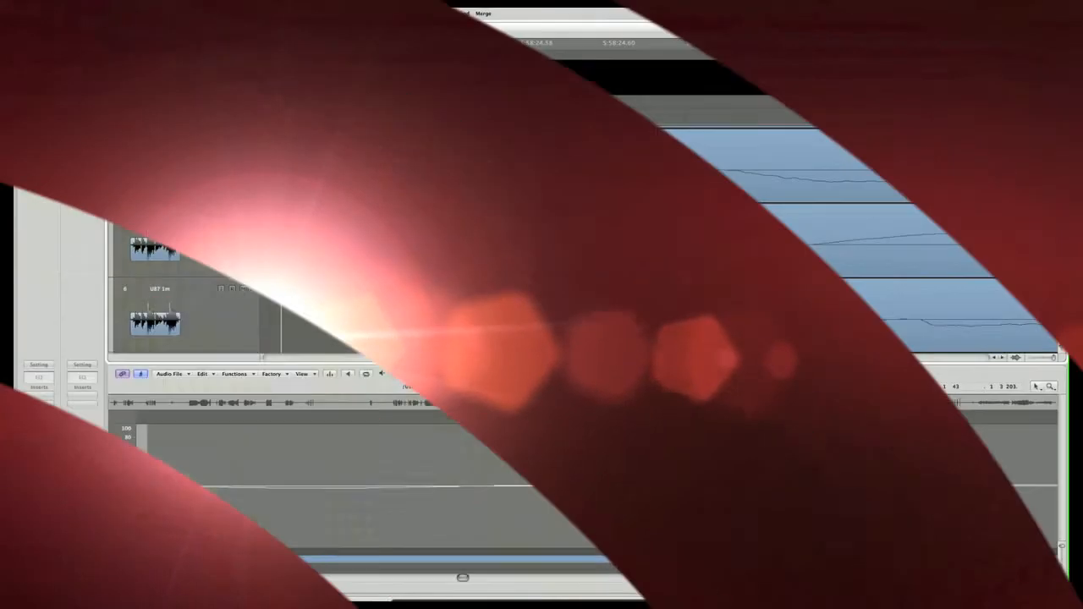
- Survey the first group's repeated kick hits from about 5:58 to 6:05 across the microphone tracks
key(ctrl+Left)
key(ctrl+Left)
key(ctrl+Left)
key(ctrl+Left)
key(ctrl+Left)
key(ctrl+Left)
key(ctrl+Left)
key(ctrl+Left)
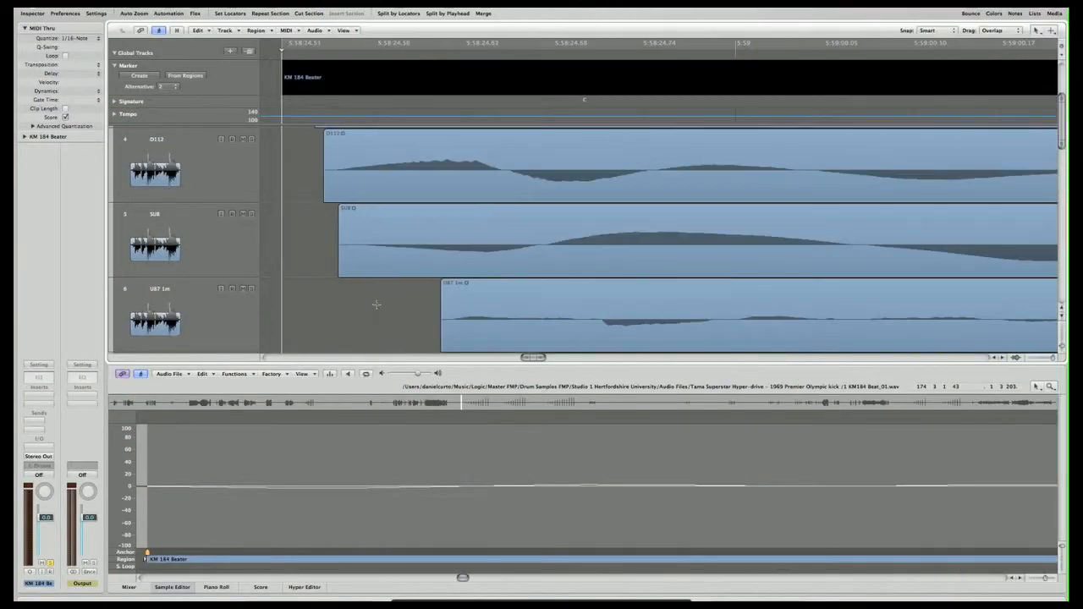
key(ctrl+Left)
key(ctrl+Up)
key(ctrl+Up)
key(ctrl+Up)
key(ctrl+Up)
key(ctrl+Up)
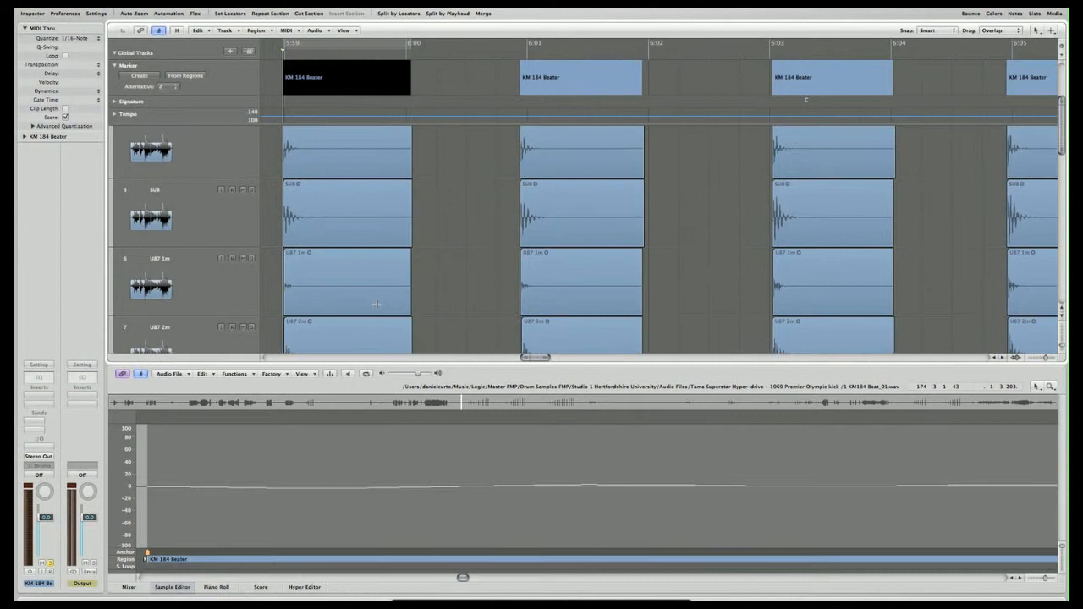
scroll(377, 307, up, 7)
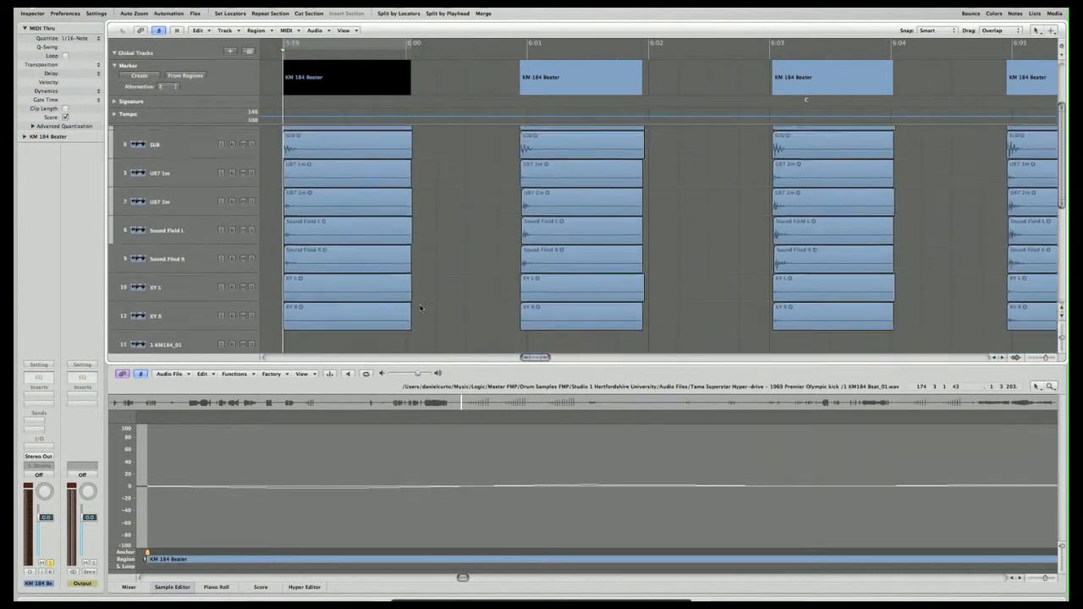
- Select the KM 184 Beater region at about 5:55 in the first group and close the Sample Editor
scroll(417, 282, left, 5)
scroll(418, 281, left, 5)
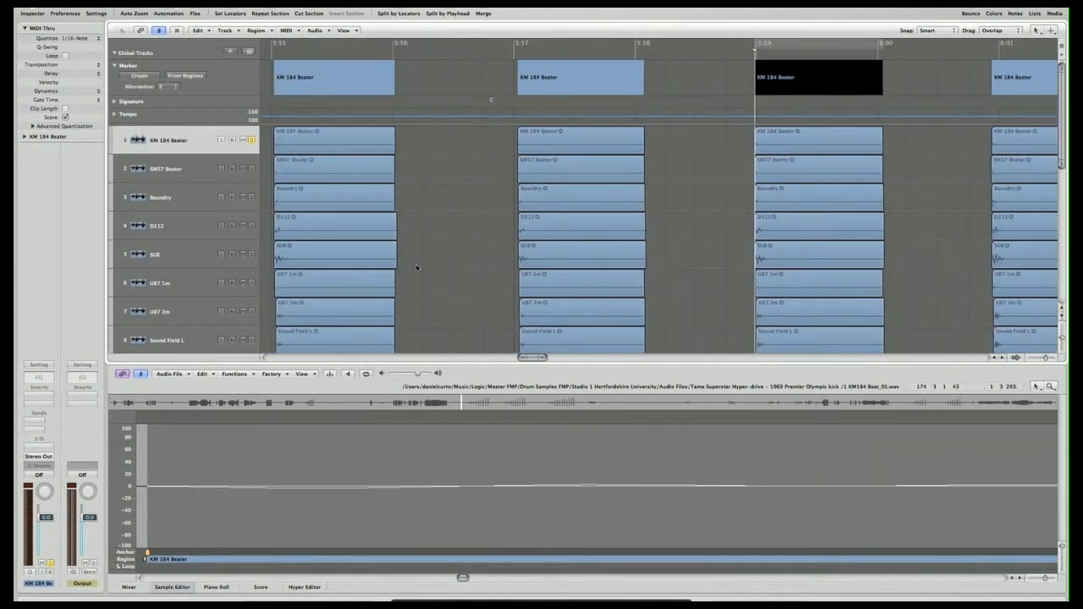
click(392, 184)
click(565, 148)
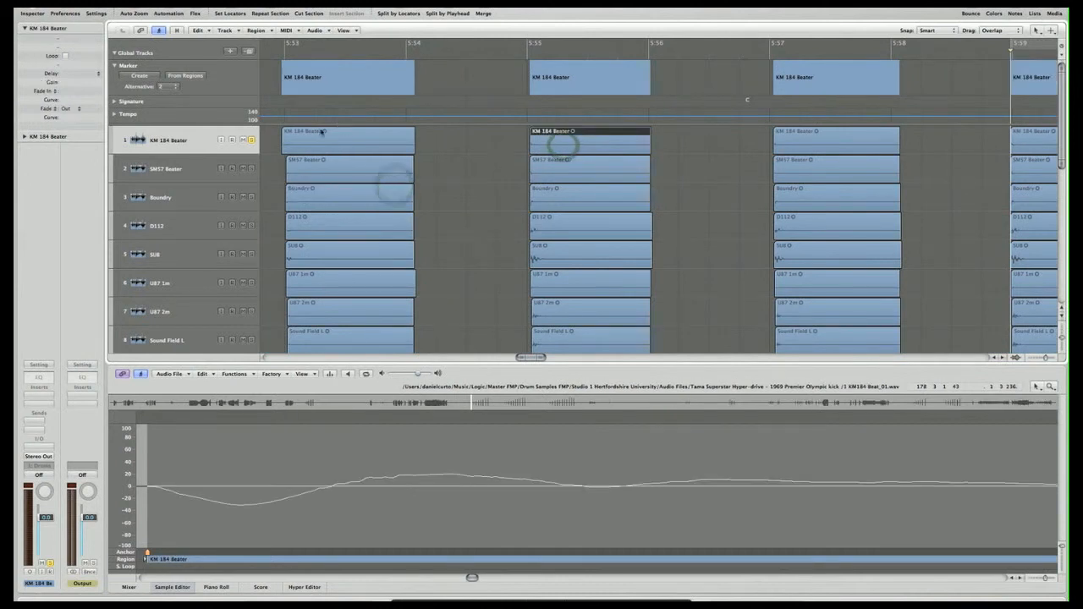
click(163, 587)
- Look through the project's export options, including Region as Audio File
click(95, 1)
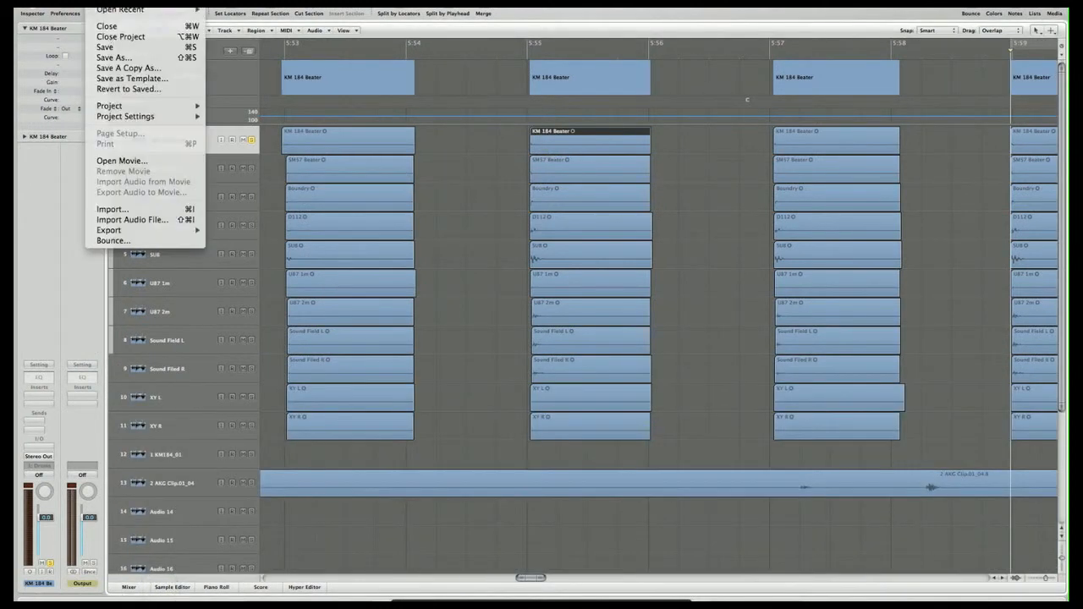
mouse_move(122, 233)
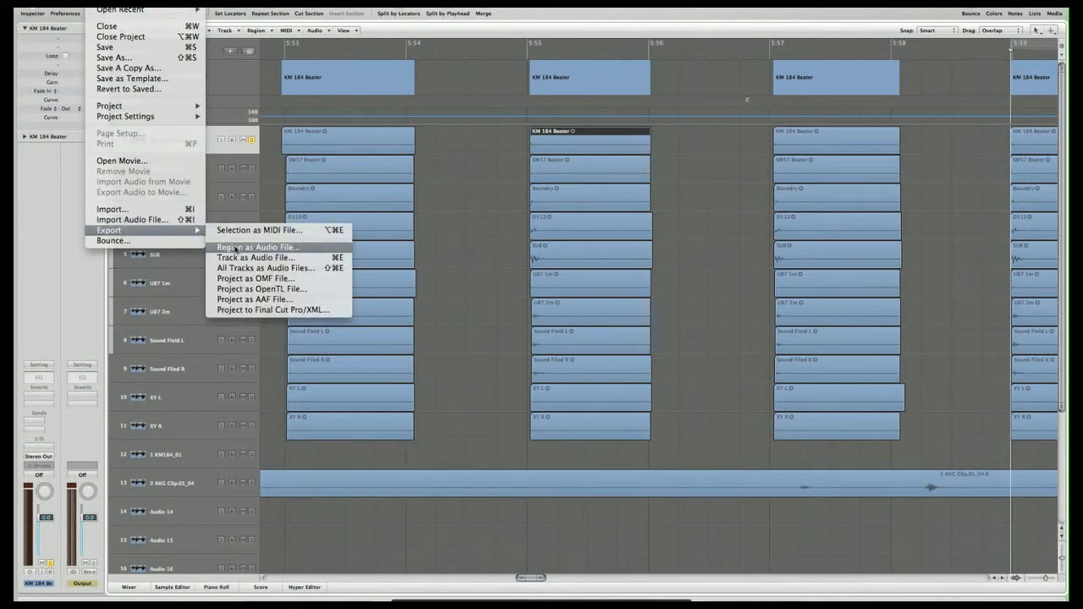
click(470, 229)
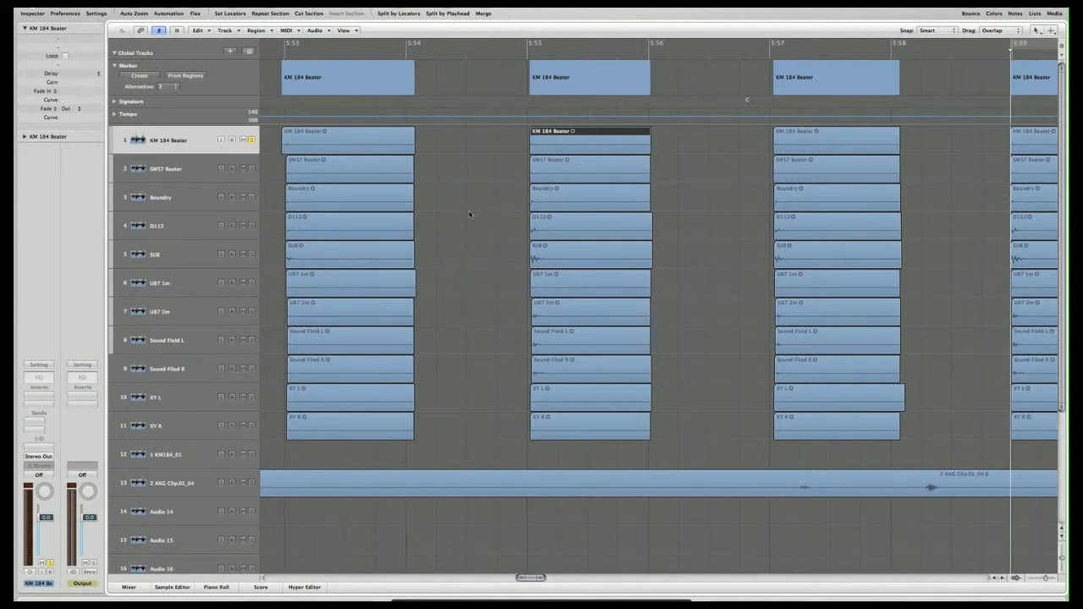
- Select all 12 KM 184 Beater regions of the first kick group and place the playhead just before the first
mouse_move(540, 579)
mouse_down()
mouse_move(549, 582)
mouse_move(532, 578)
mouse_up()
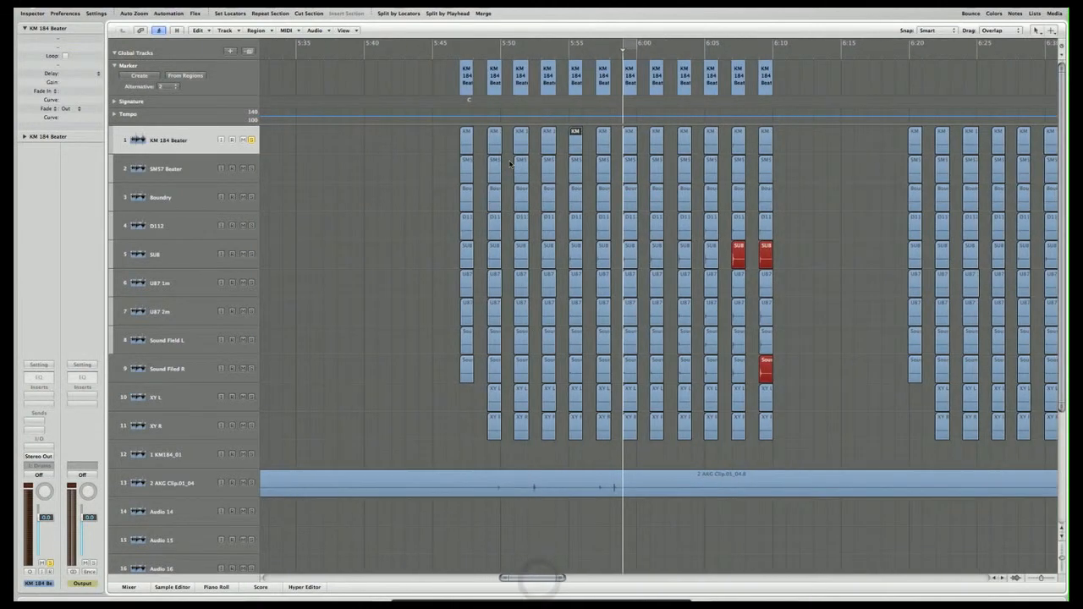
scroll(495, 162, right, 8)
scroll(496, 162, left, 5)
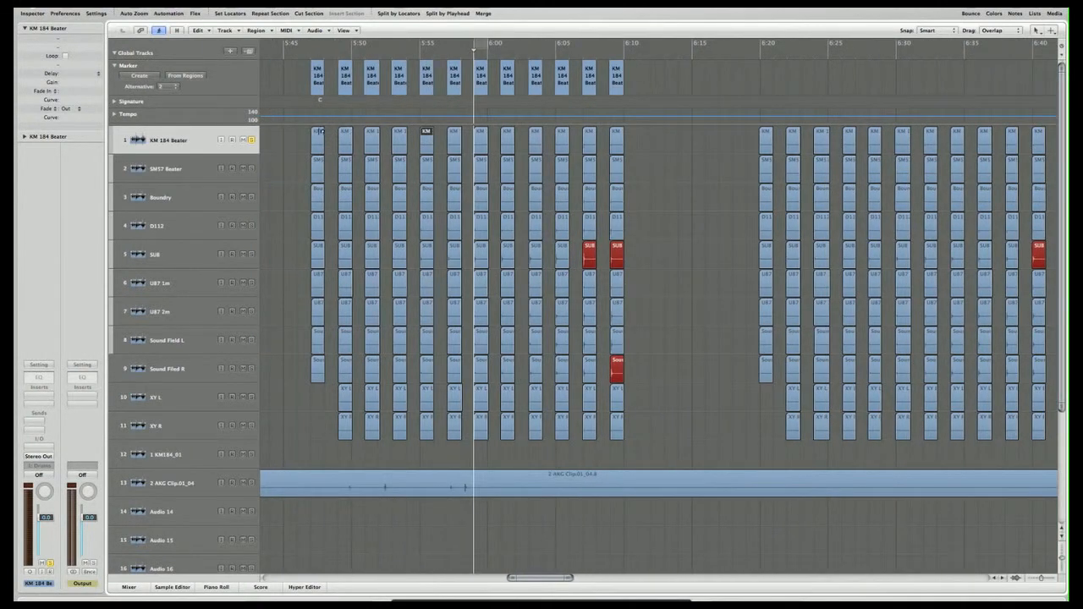
drag(298, 141, 636, 148)
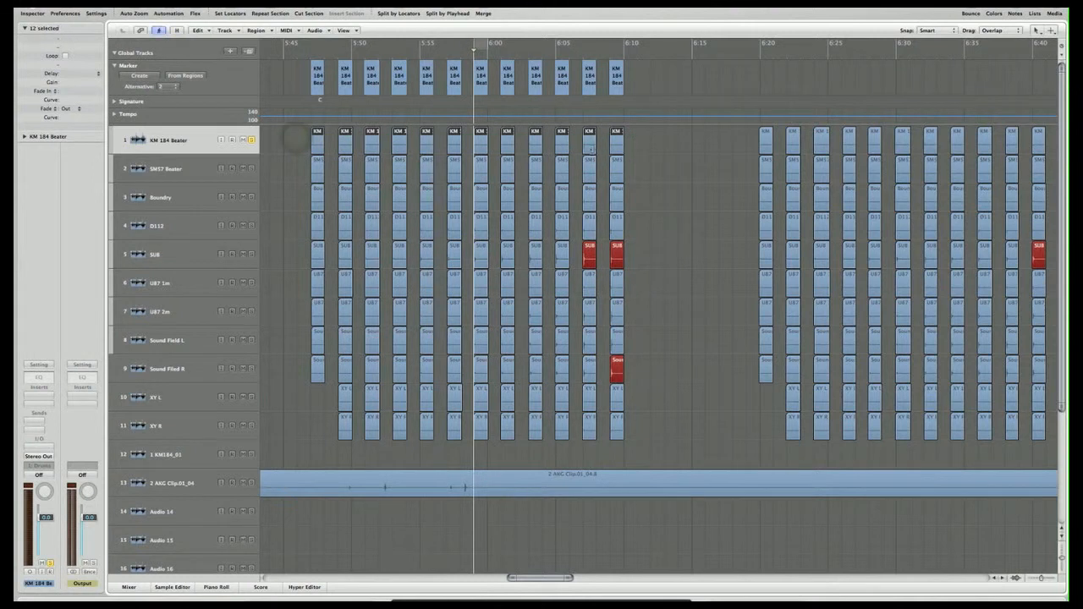
drag(309, 52, 314, 89)
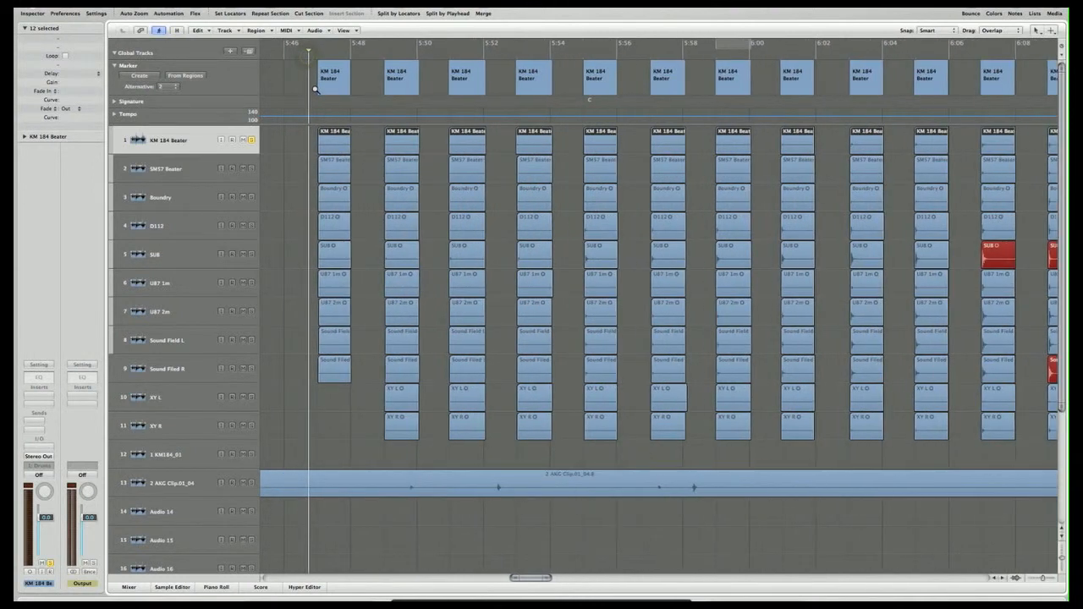
- Review the naming and file conversion settings of Convert to New Audio File(s) for the selected KM 184 Beater regions
right_click(334, 147)
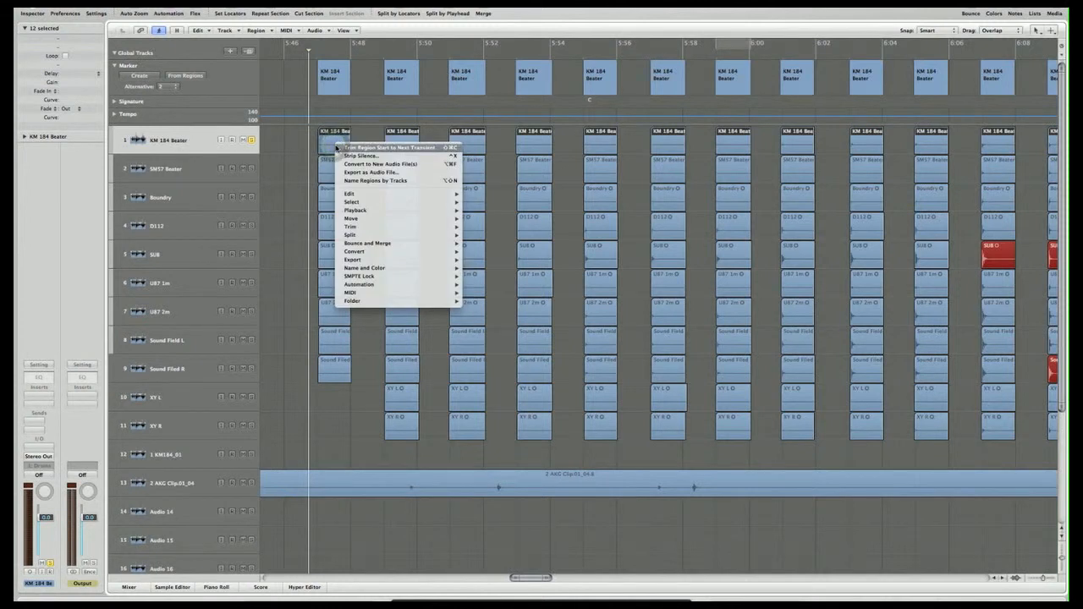
click(296, 131)
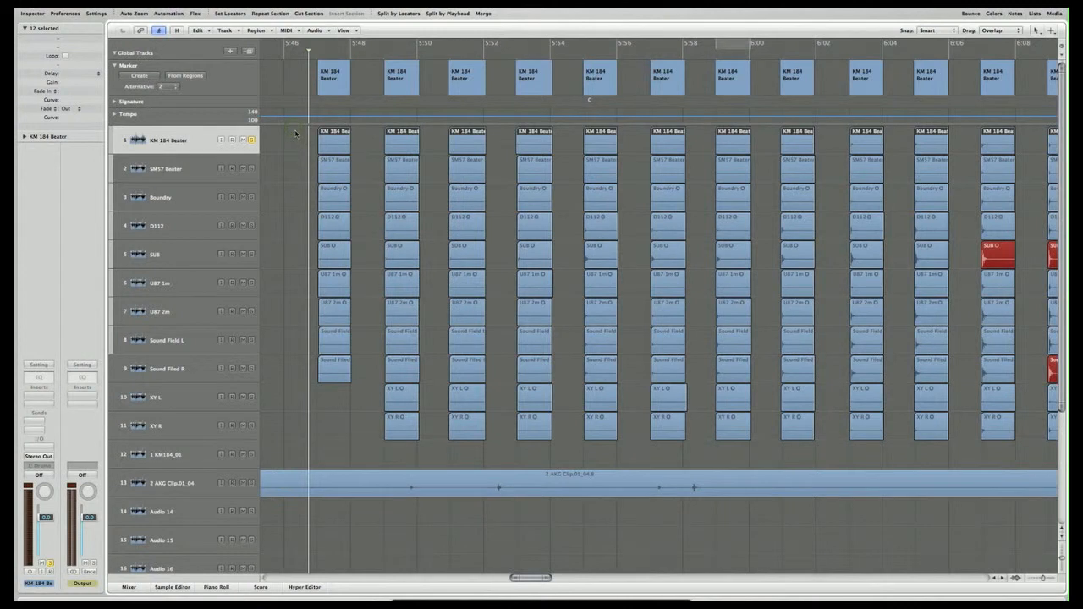
right_click(322, 137)
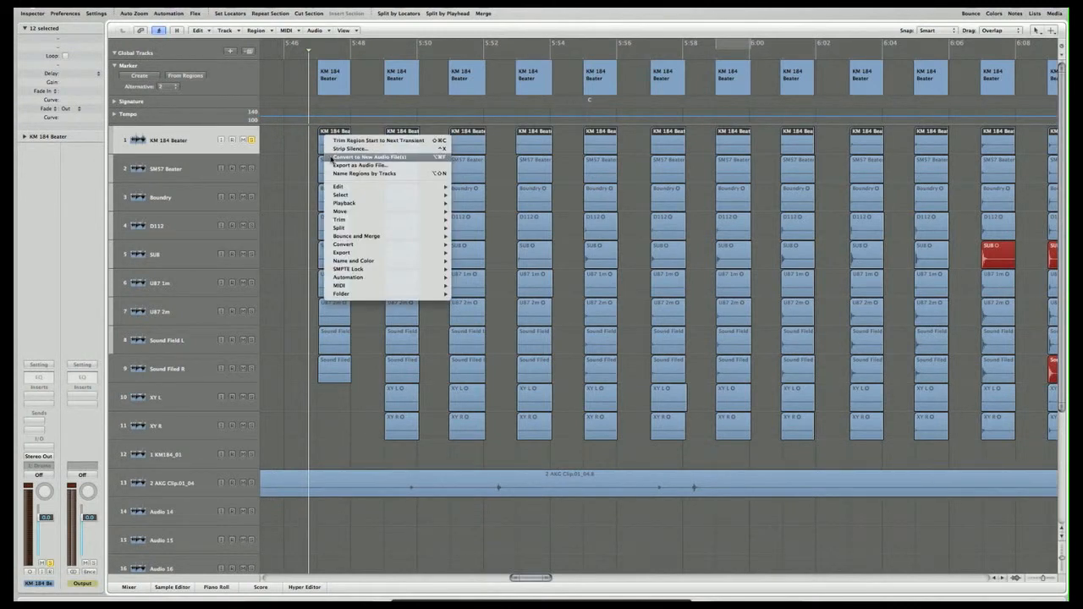
click(330, 157)
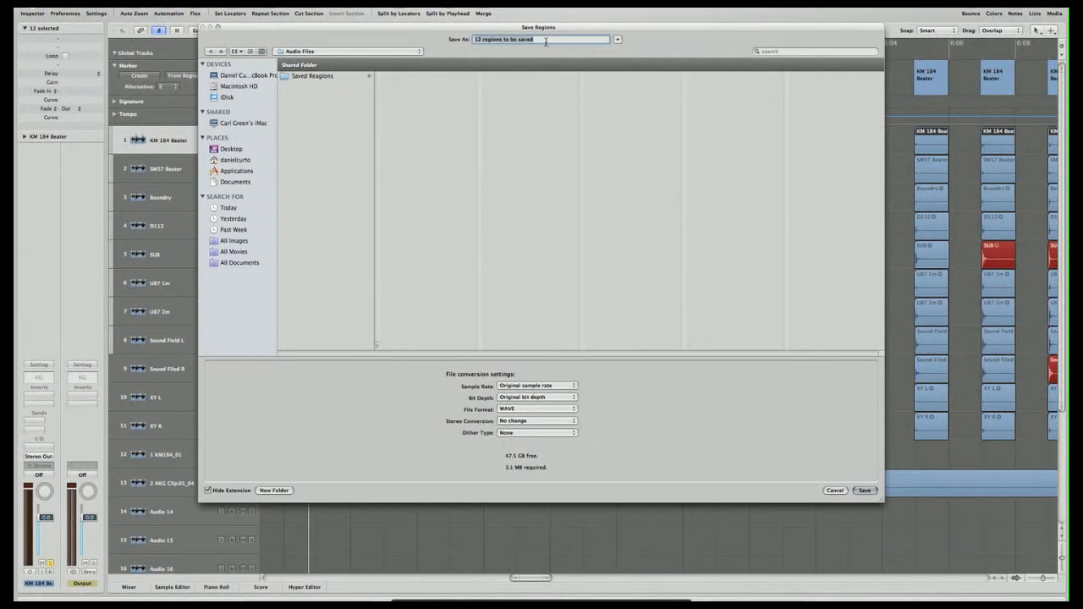
drag(542, 40, 473, 40)
mouse_move(370, 597)
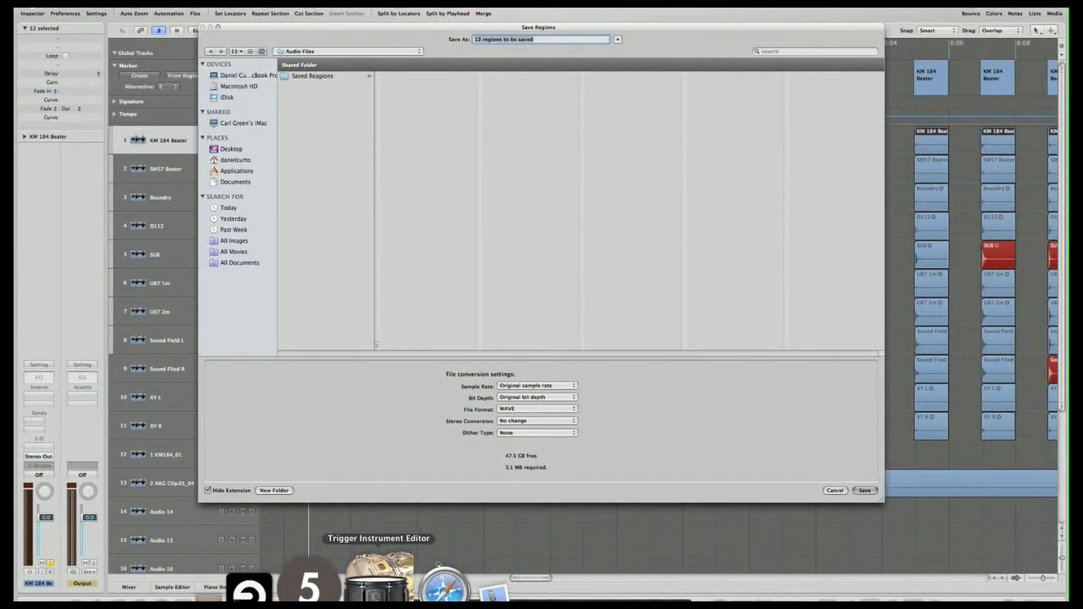
click(830, 492)
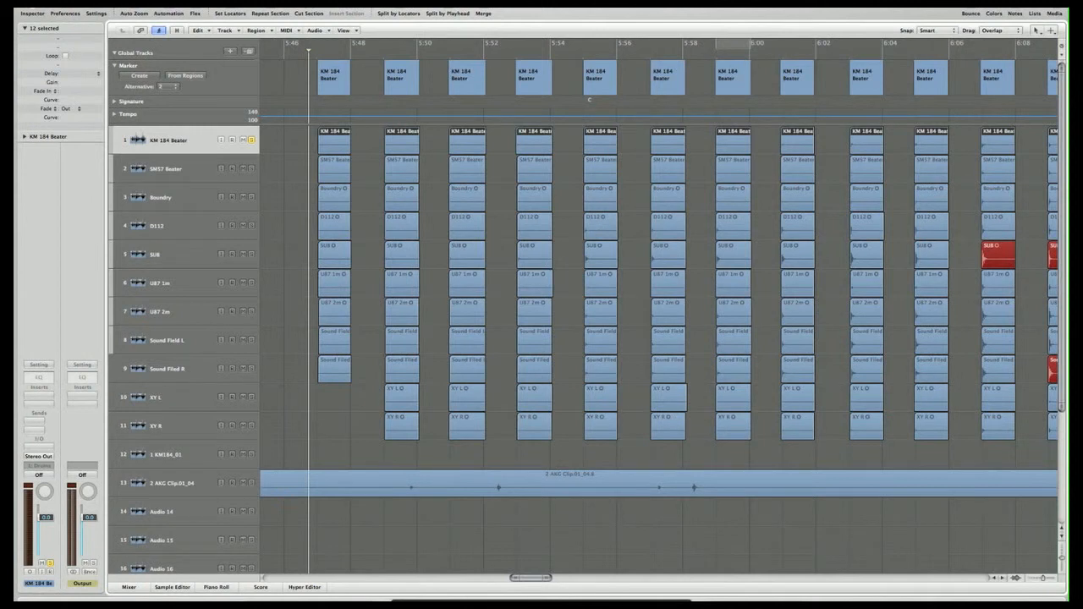
- Look through the audio files and their regions in the project's Audio Bin
key(b)
scroll(944, 322, down, 3)
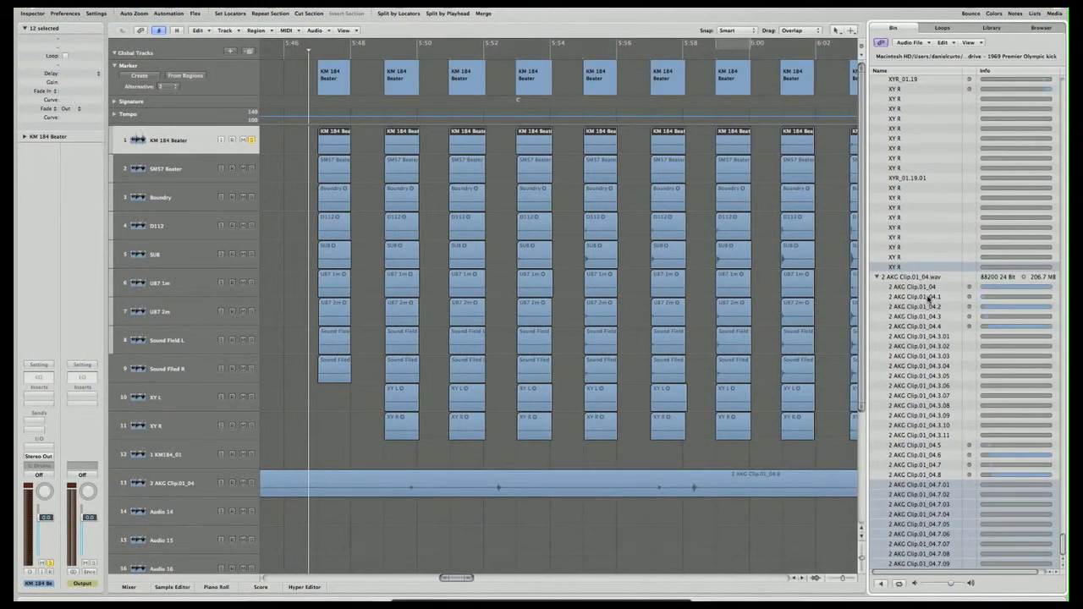
click(1053, 12)
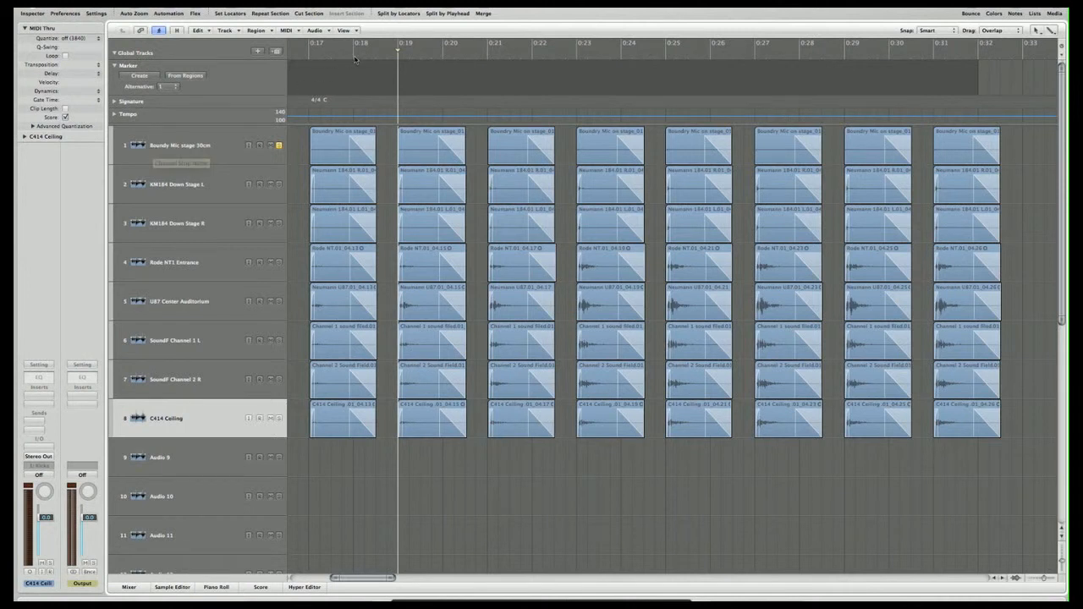
- Select the regions of the hit at 0:21 on all eight microphone tracks, from Boundry Mic stage to C414 Ceiling
click(494, 59)
key(super+Right)
key(super+Right)
key(super+Right)
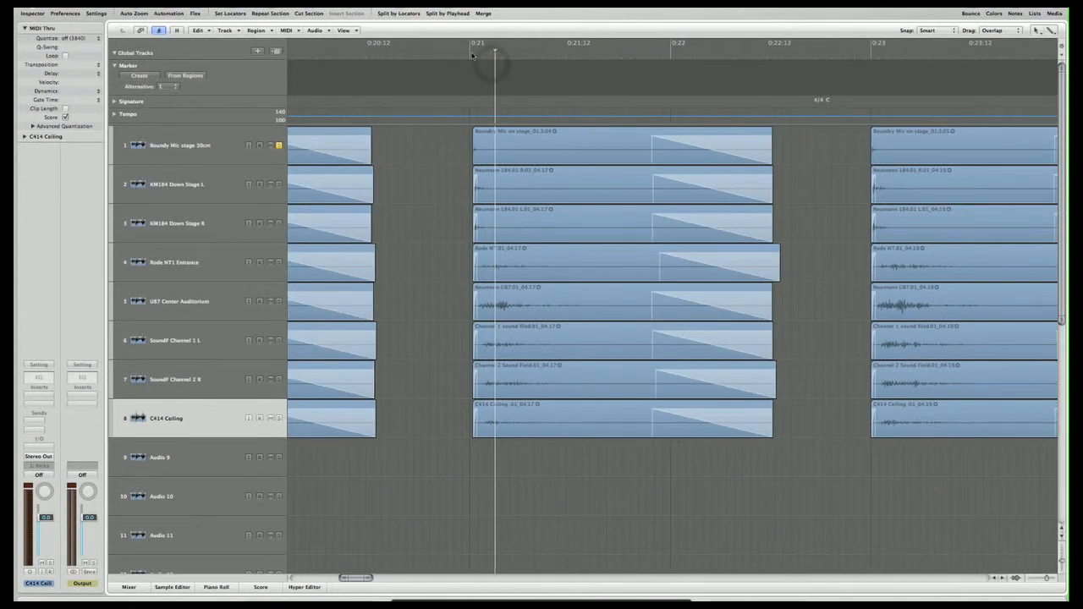
drag(477, 100, 477, 104)
drag(496, 58, 489, 105)
scroll(489, 239, left, 4)
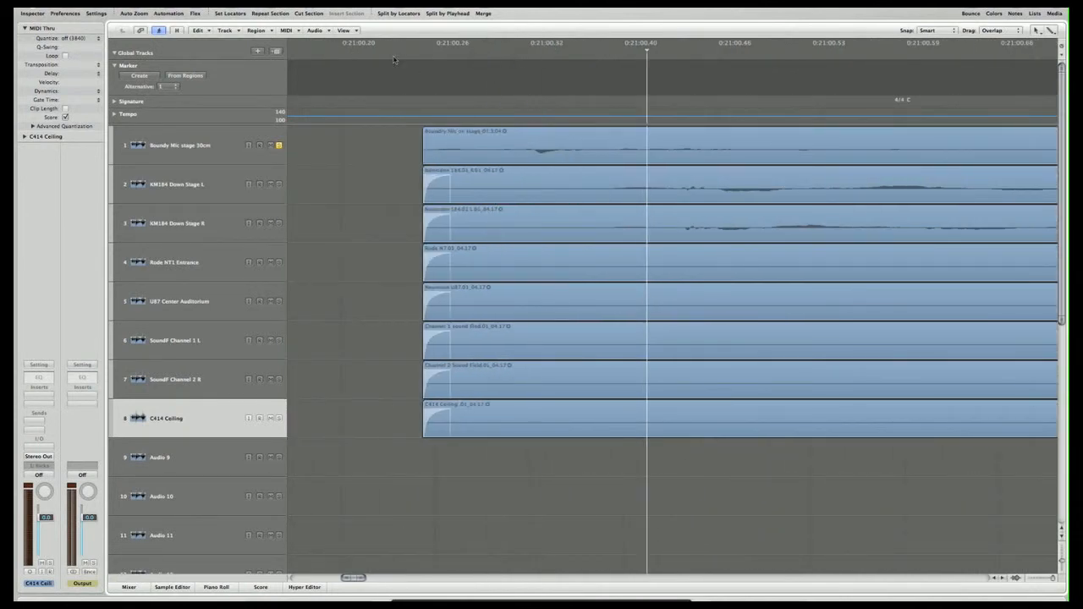
drag(398, 150, 527, 454)
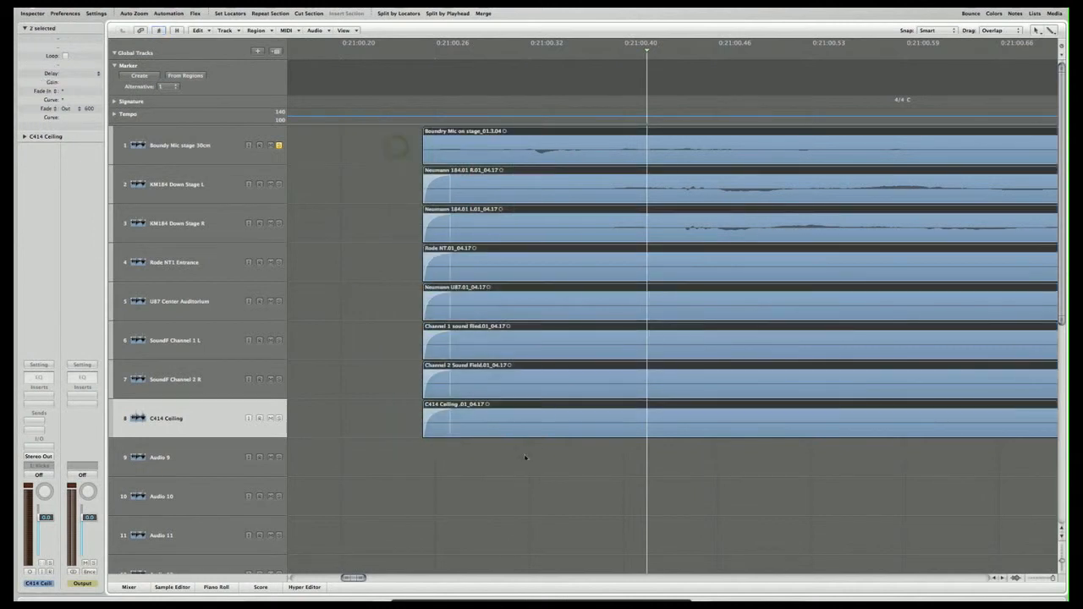